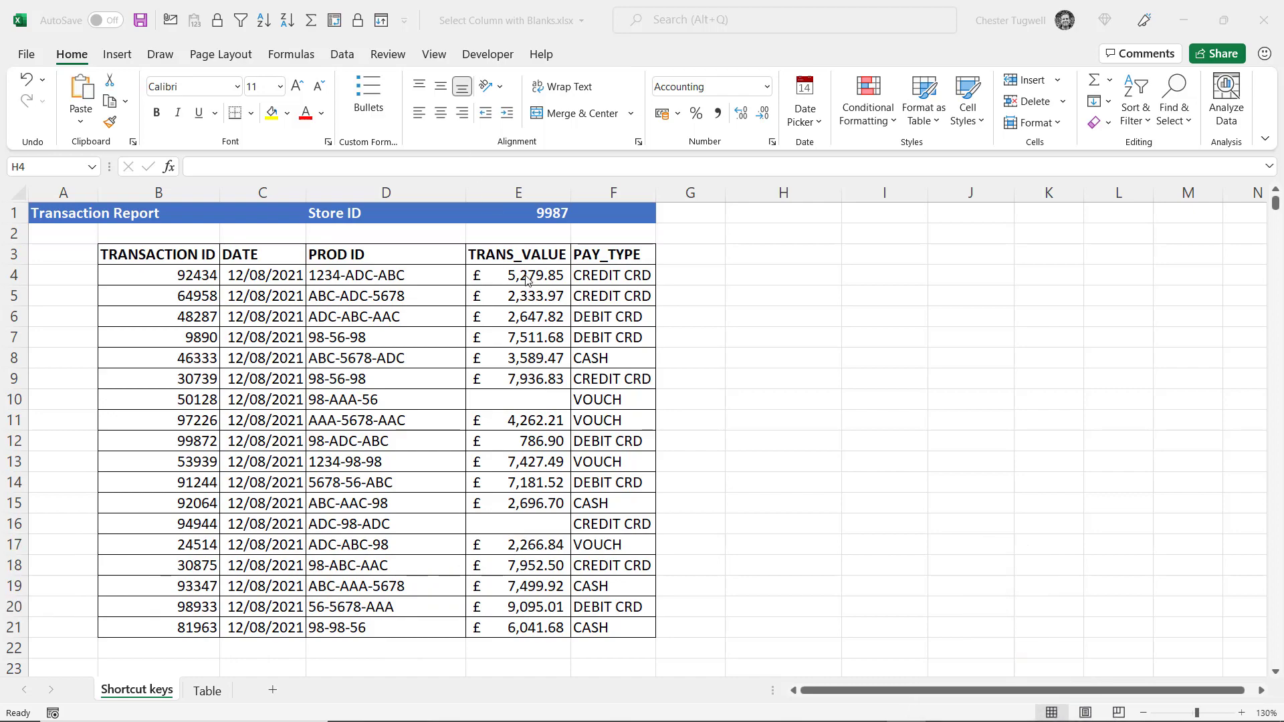
# Select the transaction values by entering the range reference E4:E21, and reselect the same range directly on the sheet
pyautogui.click(497, 270)
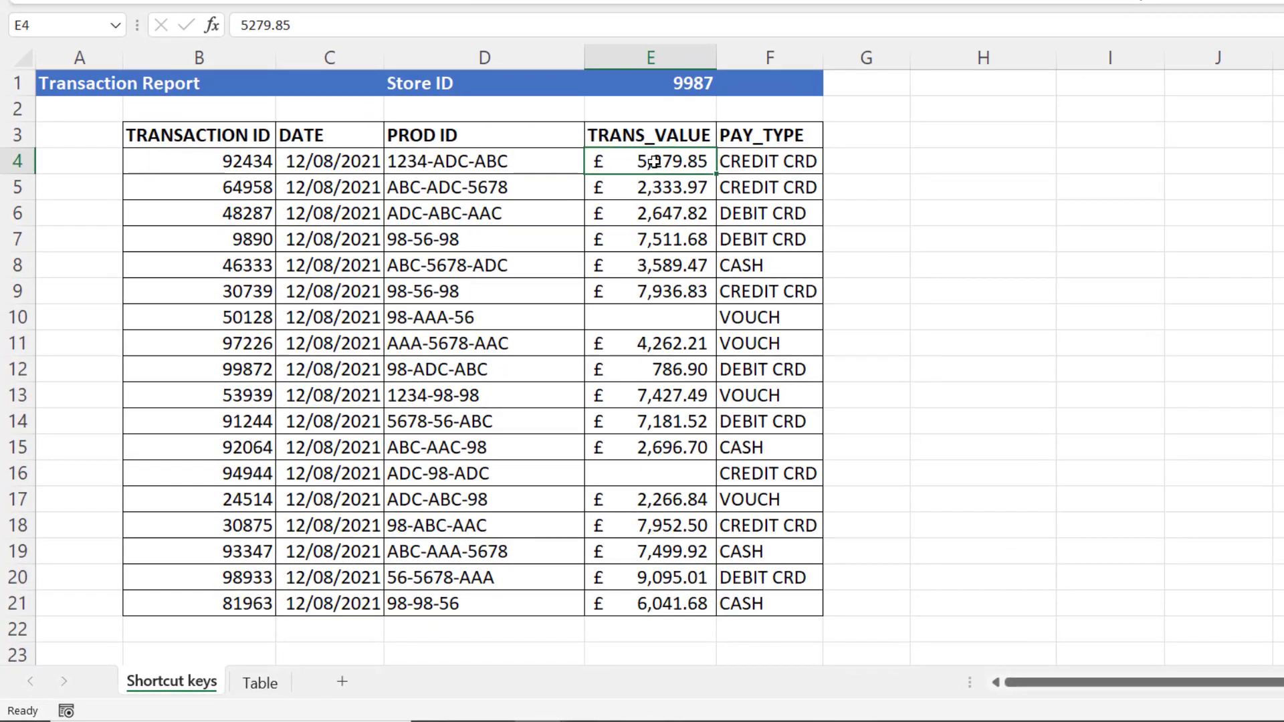
pyautogui.click(44, 24)
pyautogui.click(52, 22)
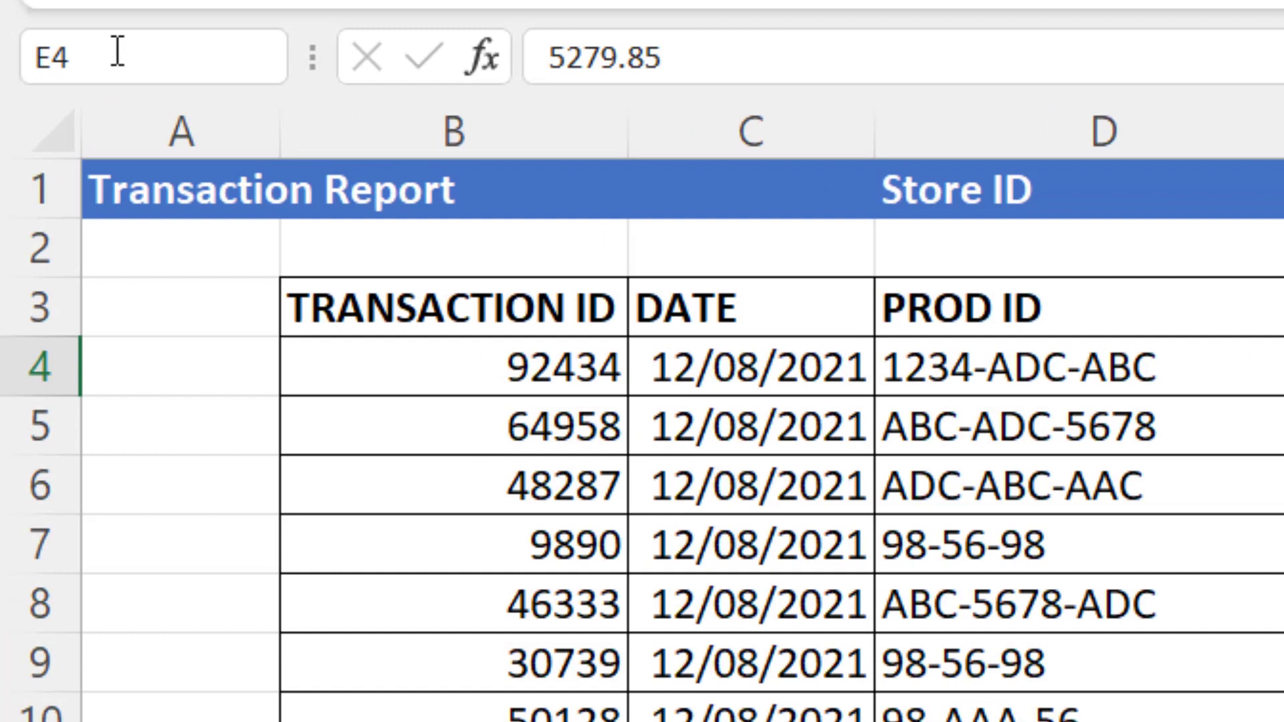
pyautogui.write(':')
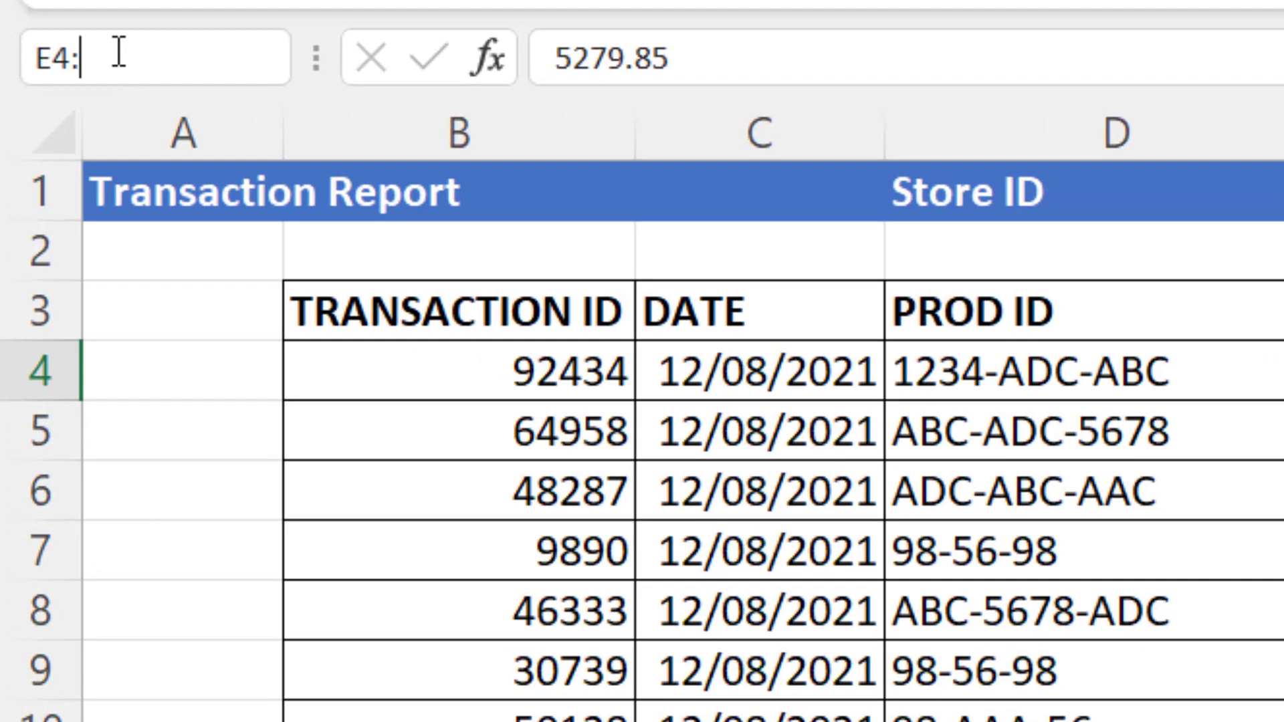
pyautogui.write('E21')
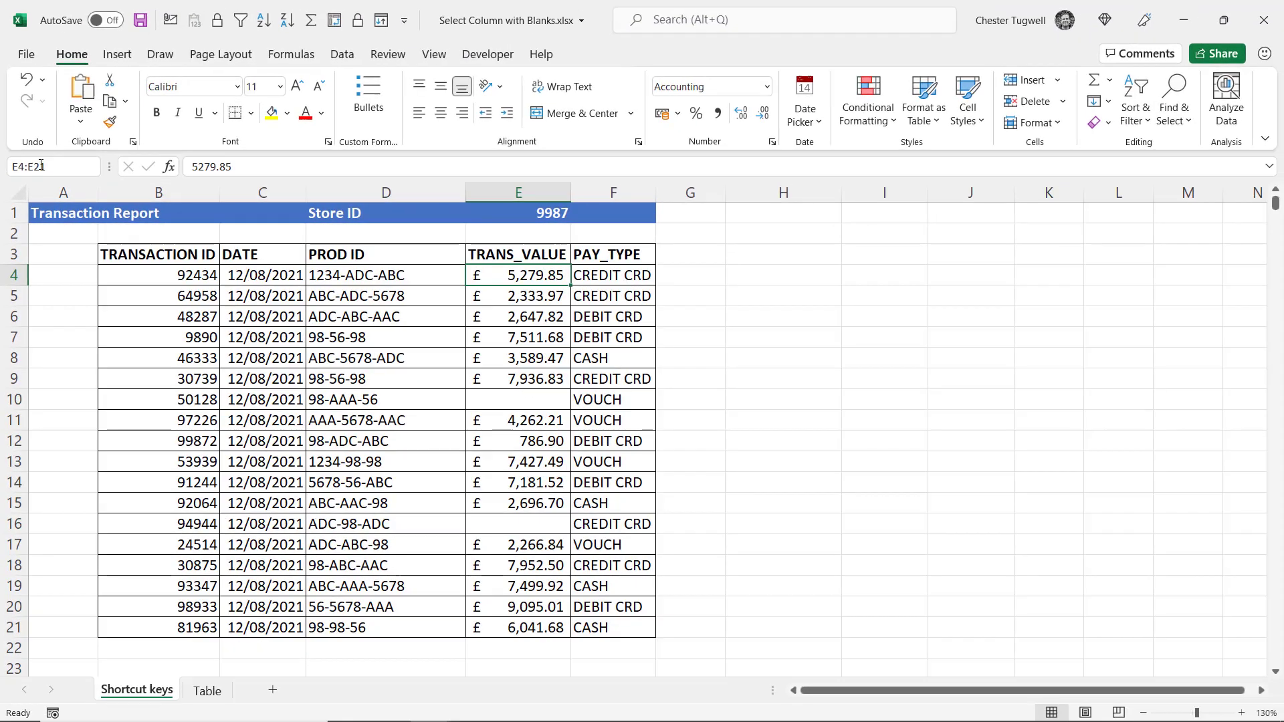
pyautogui.press('Return')
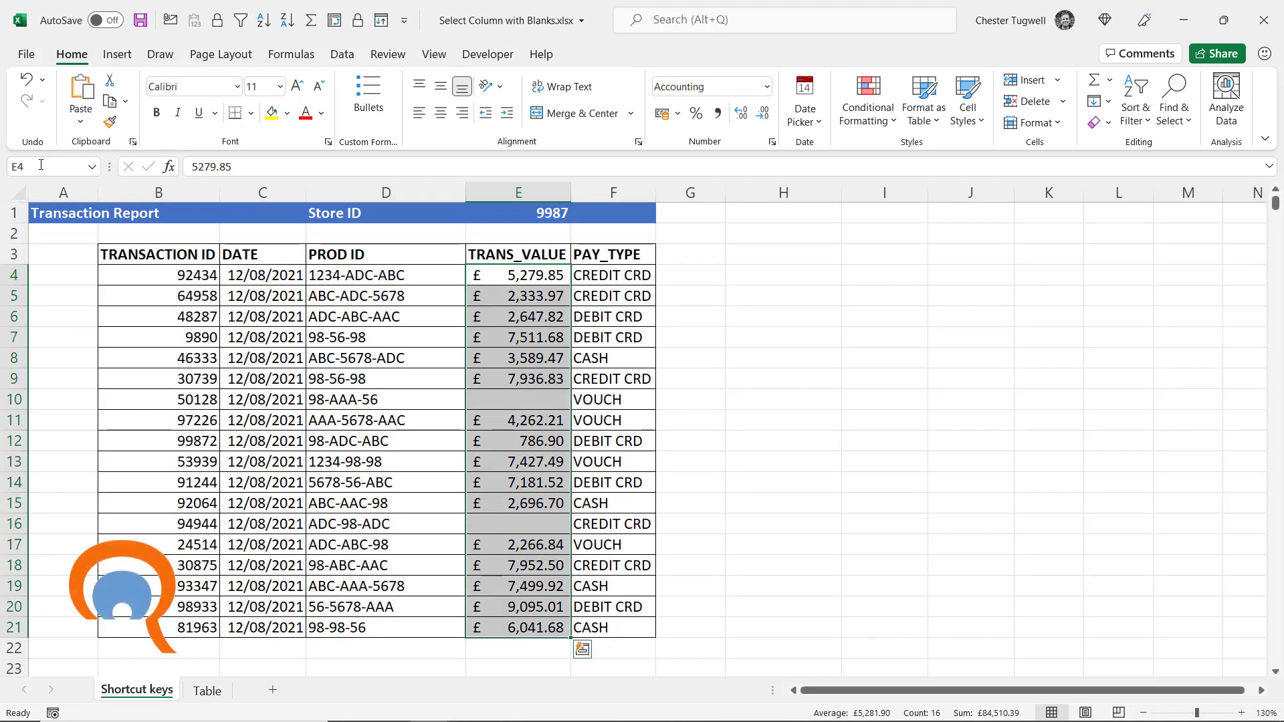
pyautogui.click(523, 275)
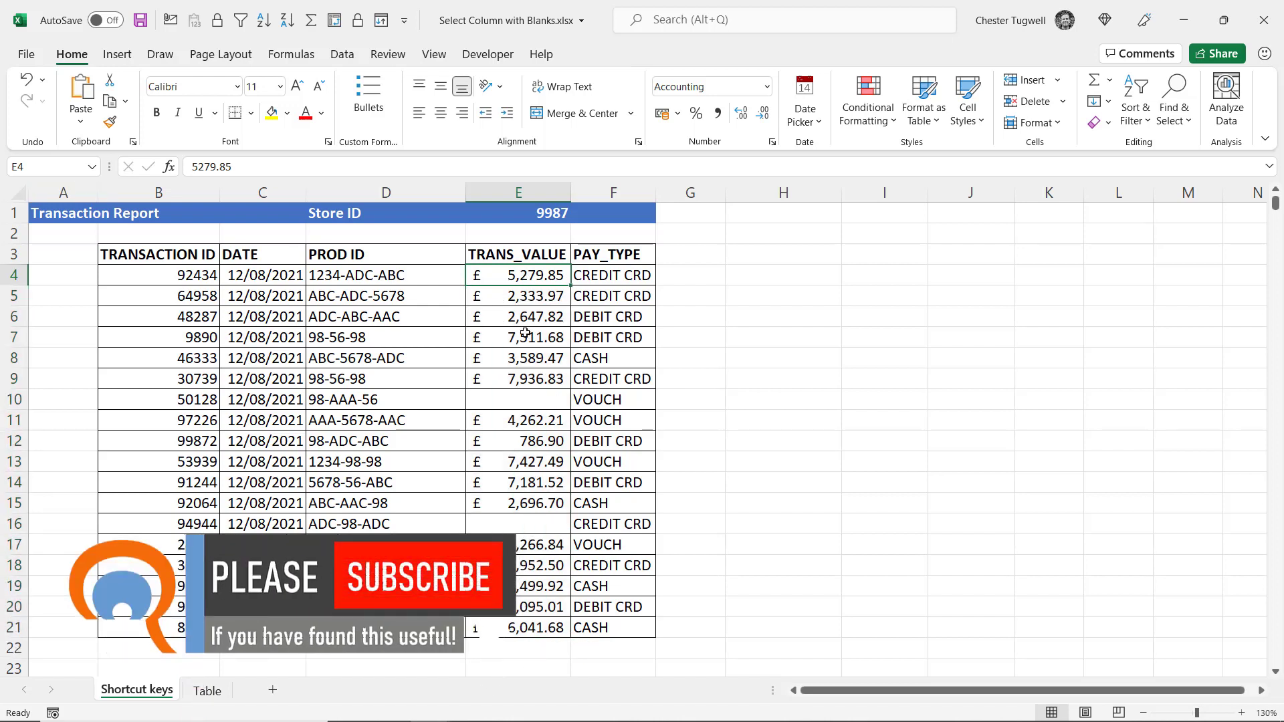
pyautogui.moveTo(537, 275); pyautogui.dragTo(549, 626)
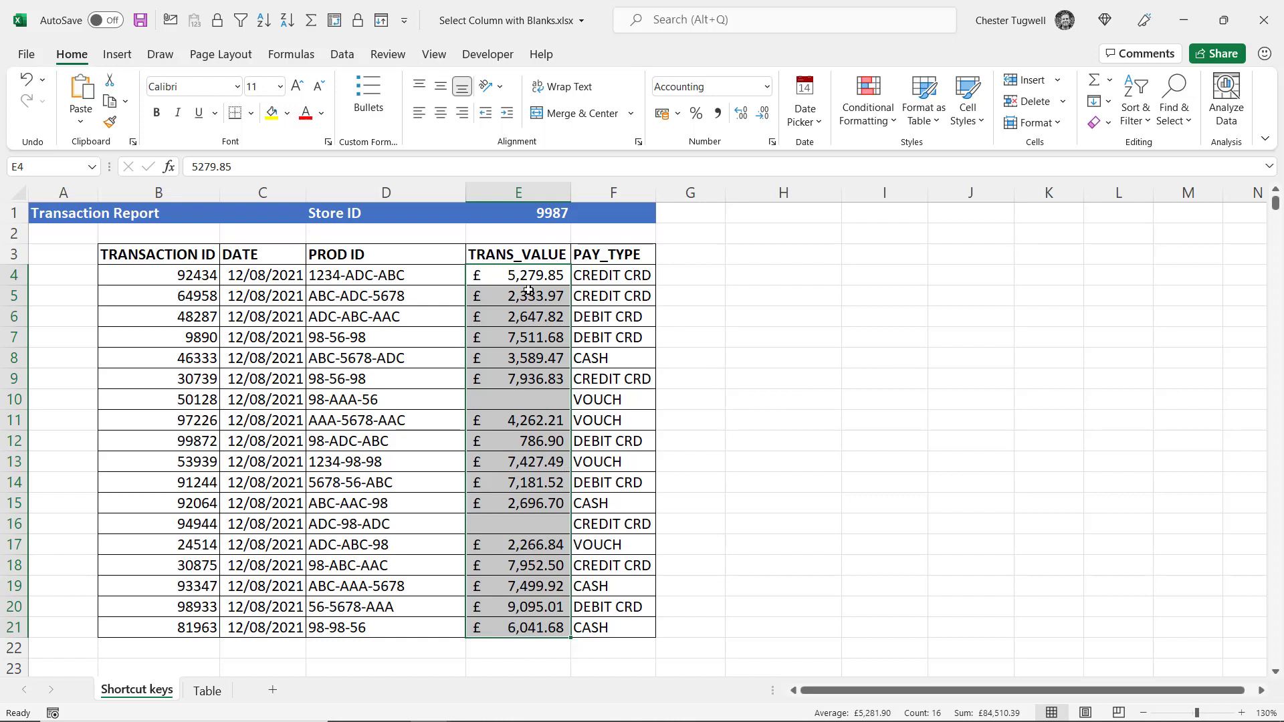
# Select E4:E2000 by entering the range reference, and shrink the selection up to the last filled cell of the TRANS_VALUE column
pyautogui.click(524, 274)
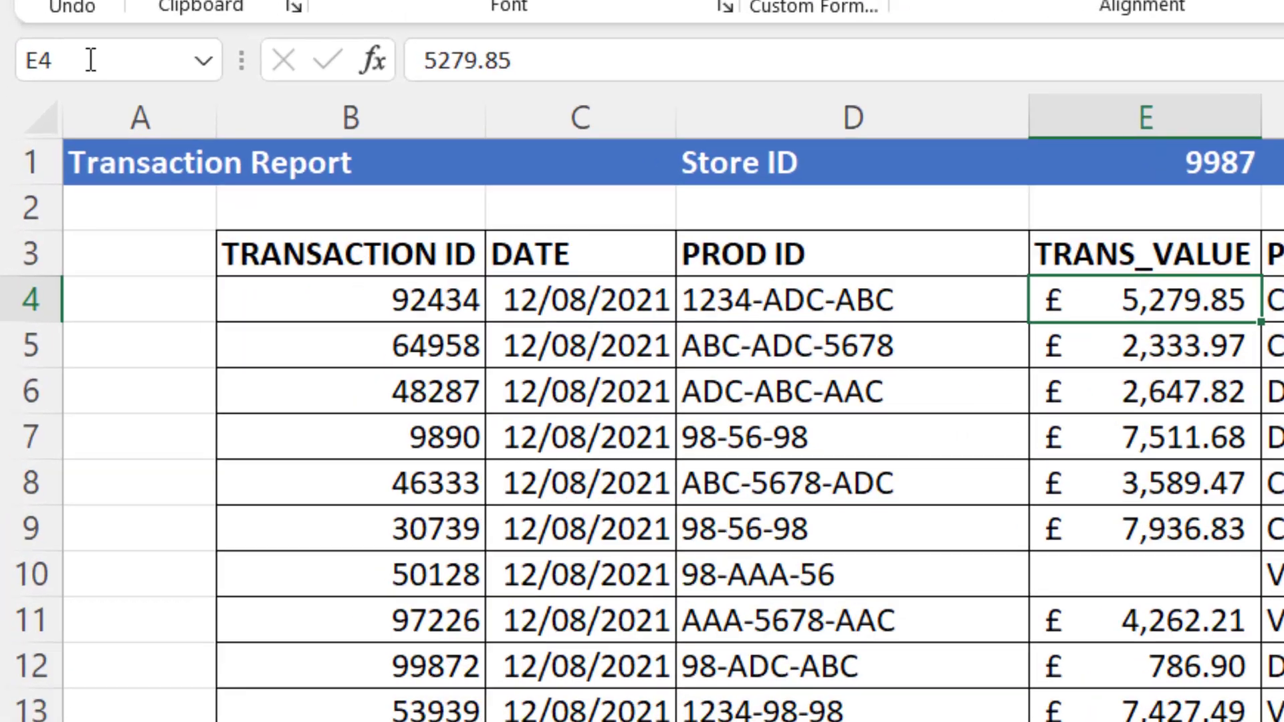
pyautogui.click(40, 168)
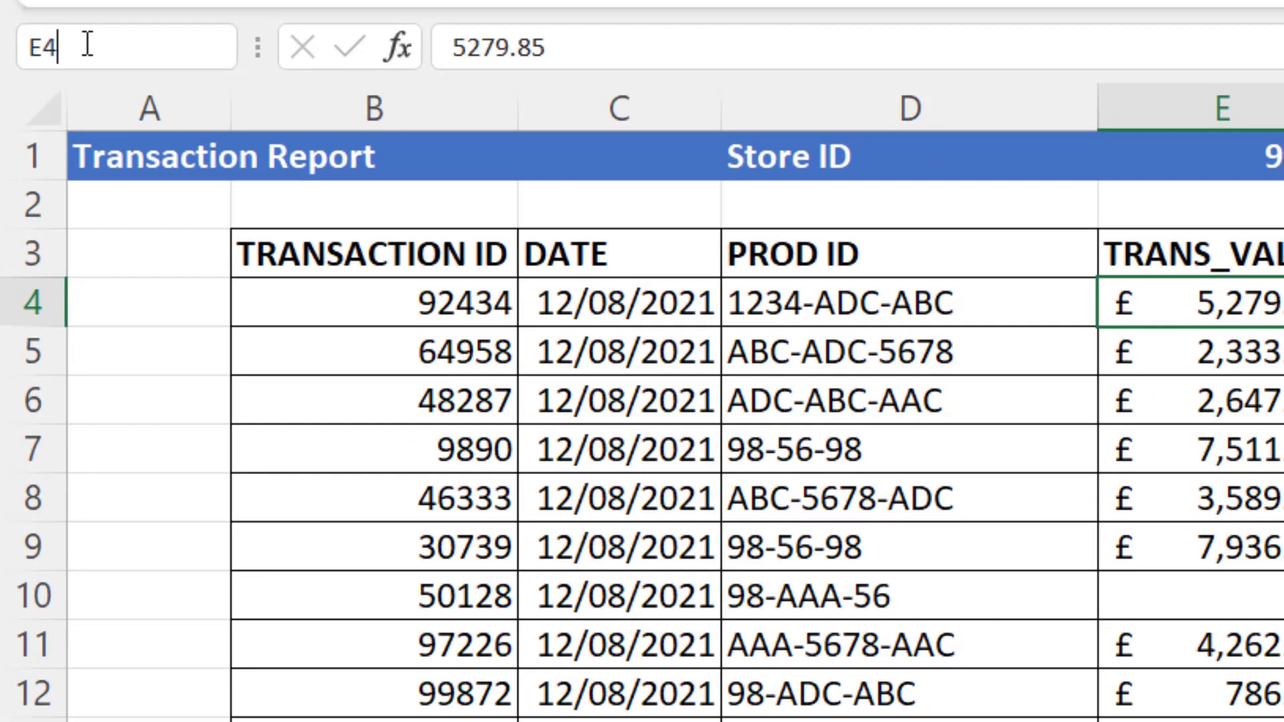
pyautogui.write(':E2000')
pyautogui.press('Return')
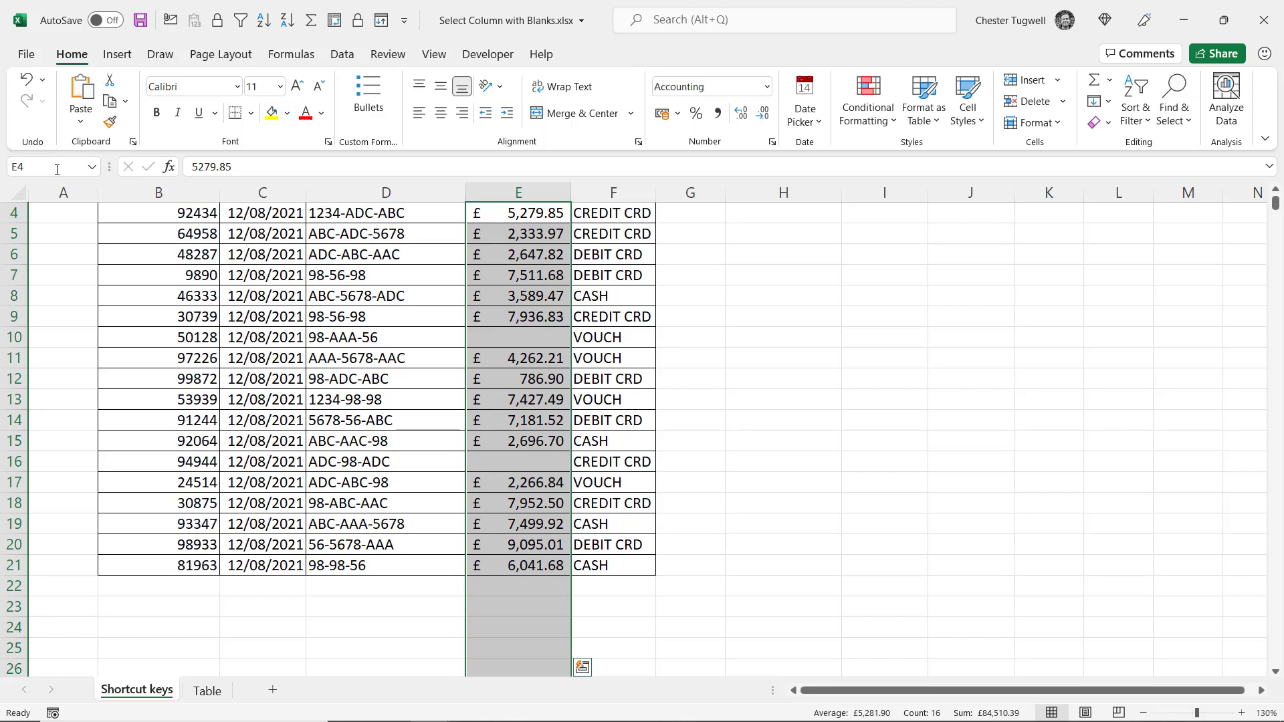
pyautogui.hotkey('ctrl', 'shift', 'Up')
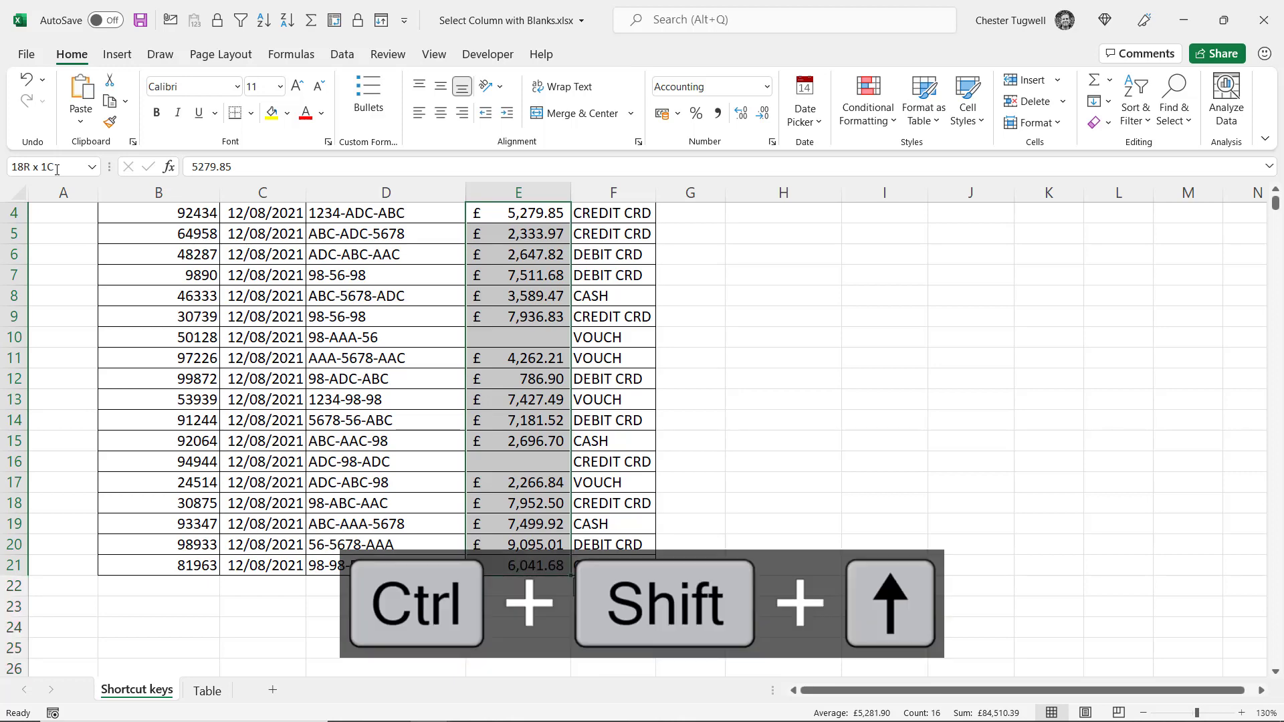
pyautogui.scroll(1, 570, 242)
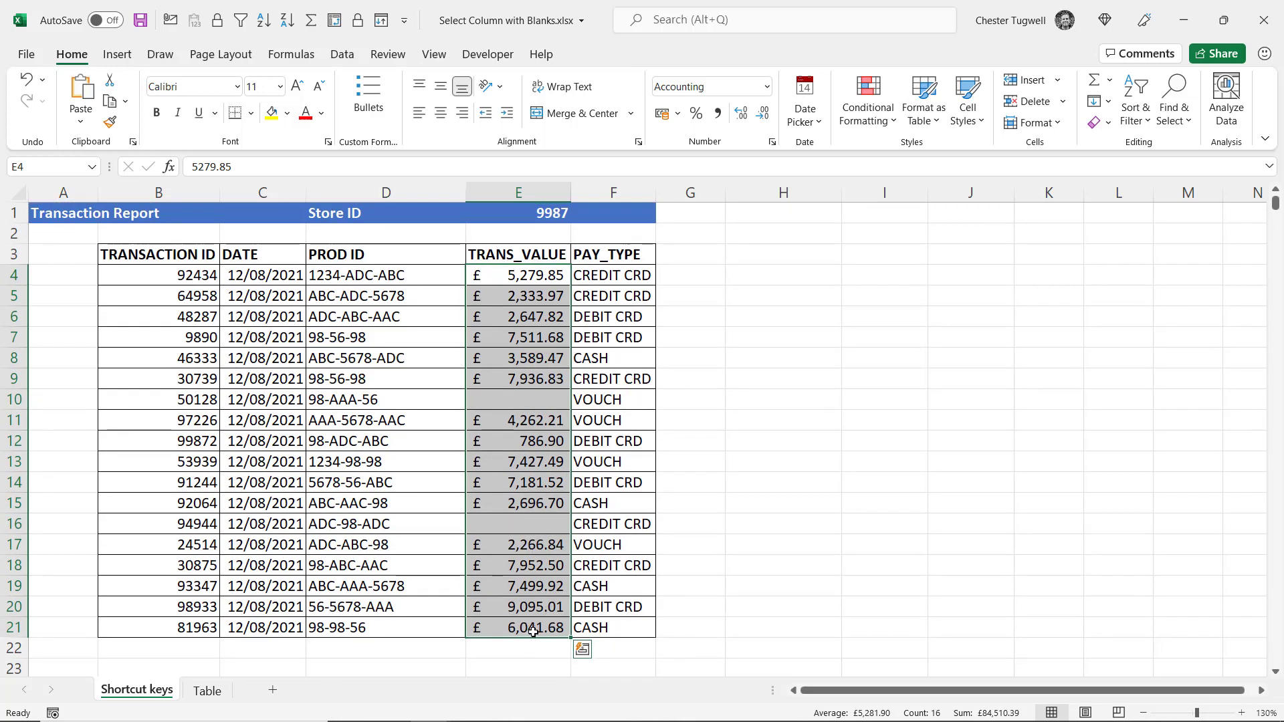
# Clear the selection and select the transaction values from E4 down to E21 directly on the sheet
pyautogui.click(711, 396)
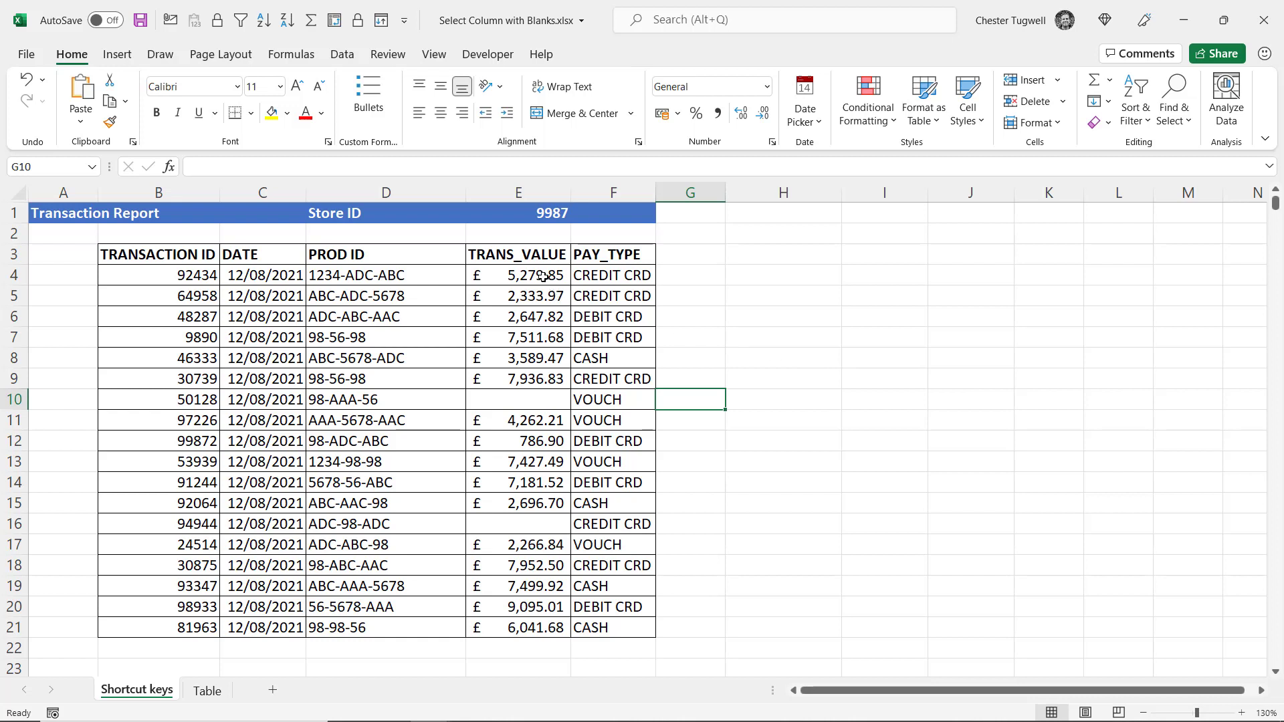
pyautogui.moveTo(543, 276); pyautogui.dragTo(553, 629)
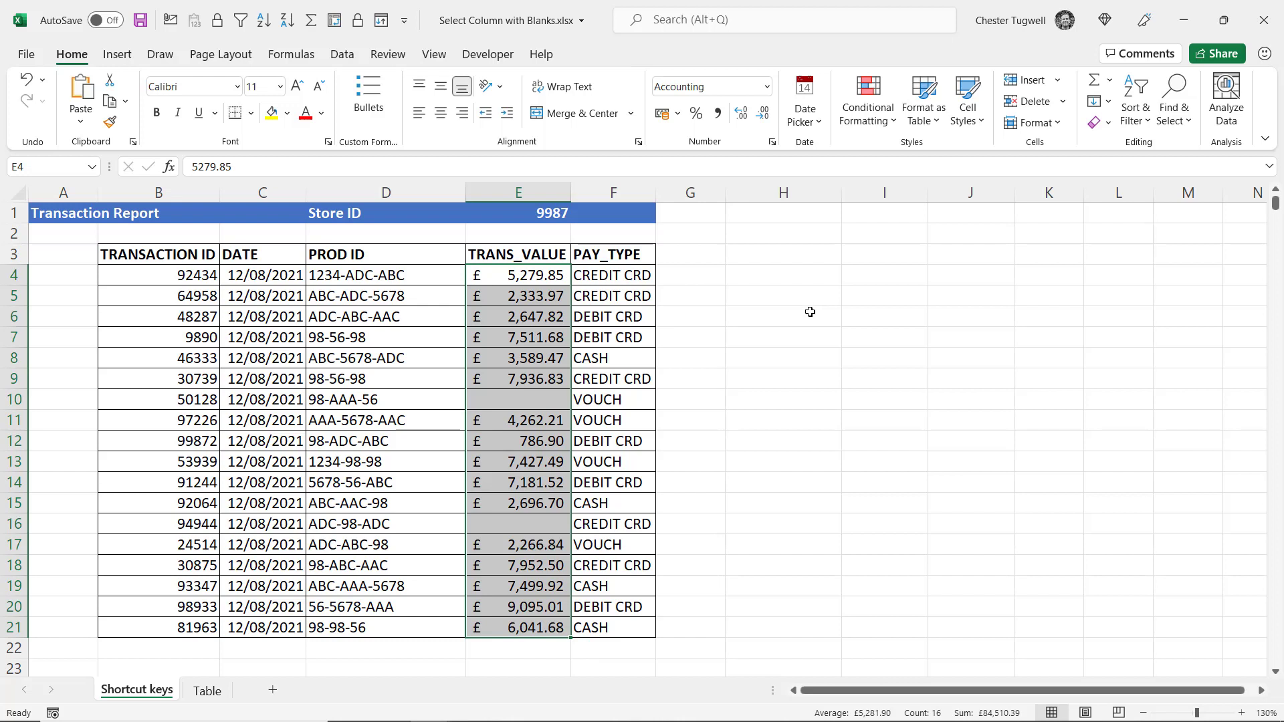
# Turn on Extend Selection mode from cell E4 and stretch the selection across several areas, ending at K18
pyautogui.click(529, 277)
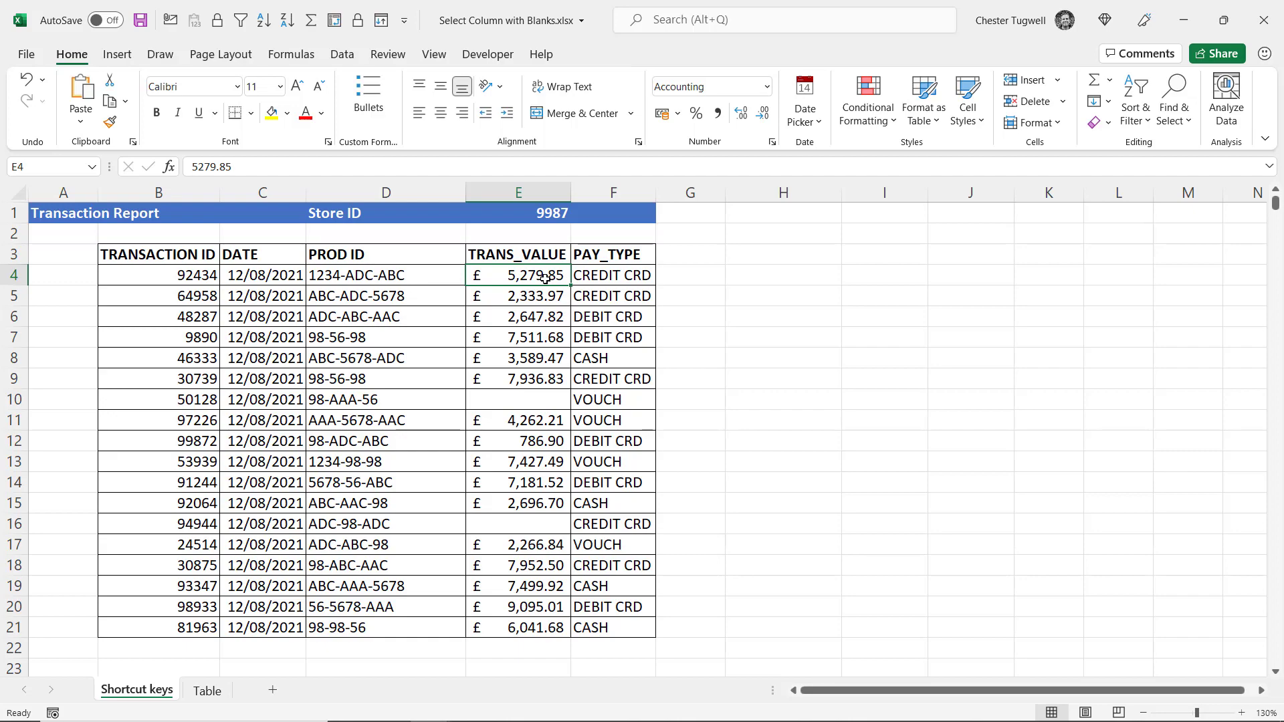
pyautogui.press('F8')
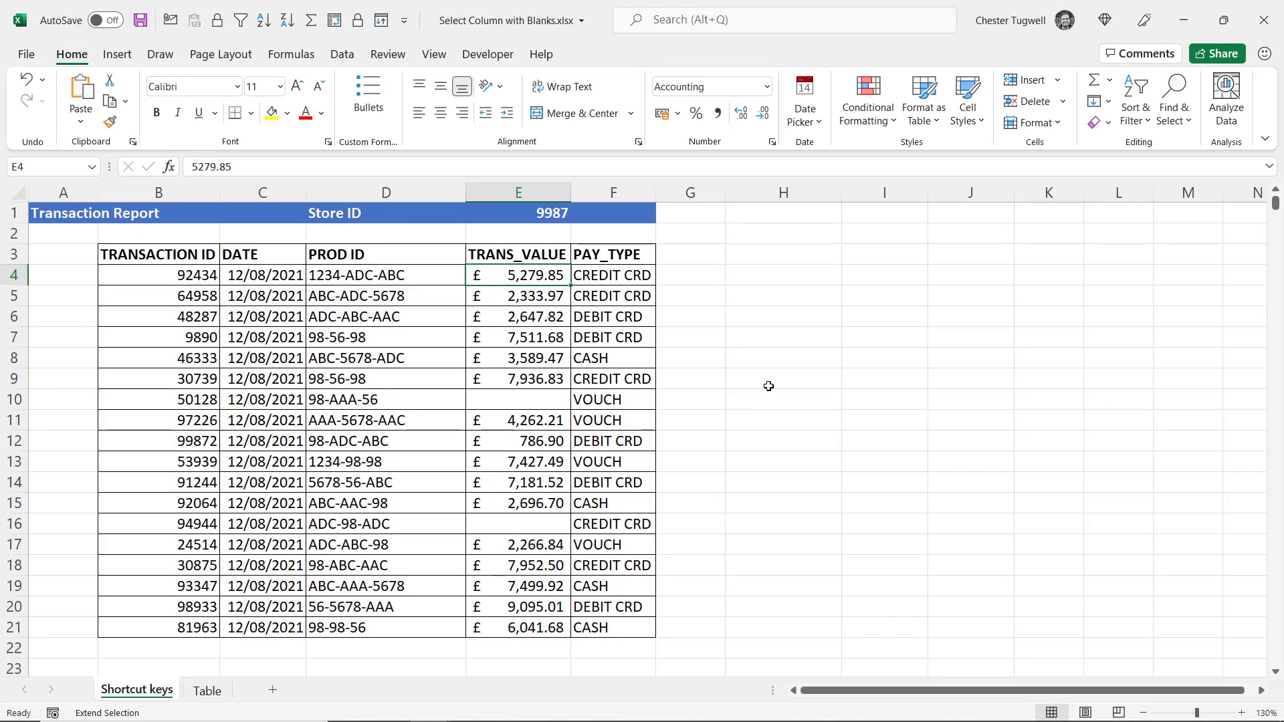
pyautogui.click(749, 358)
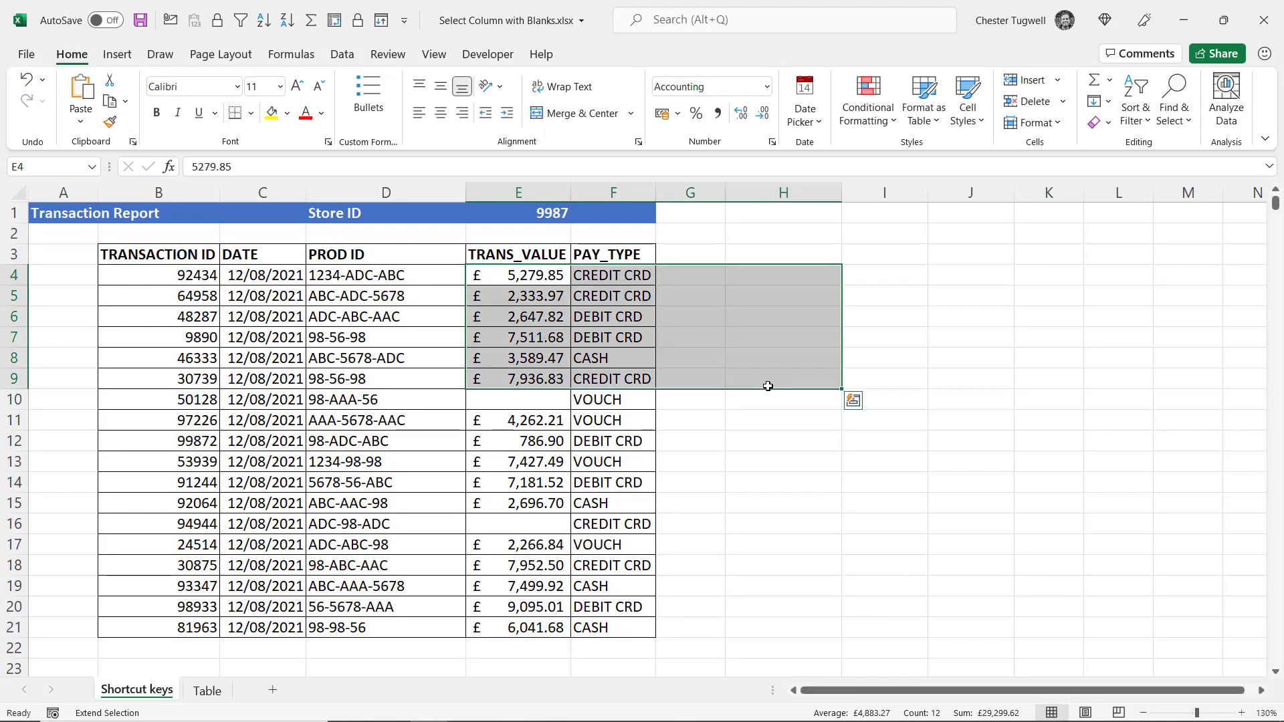
pyautogui.click(776, 461)
pyautogui.click(829, 505)
pyautogui.click(929, 511)
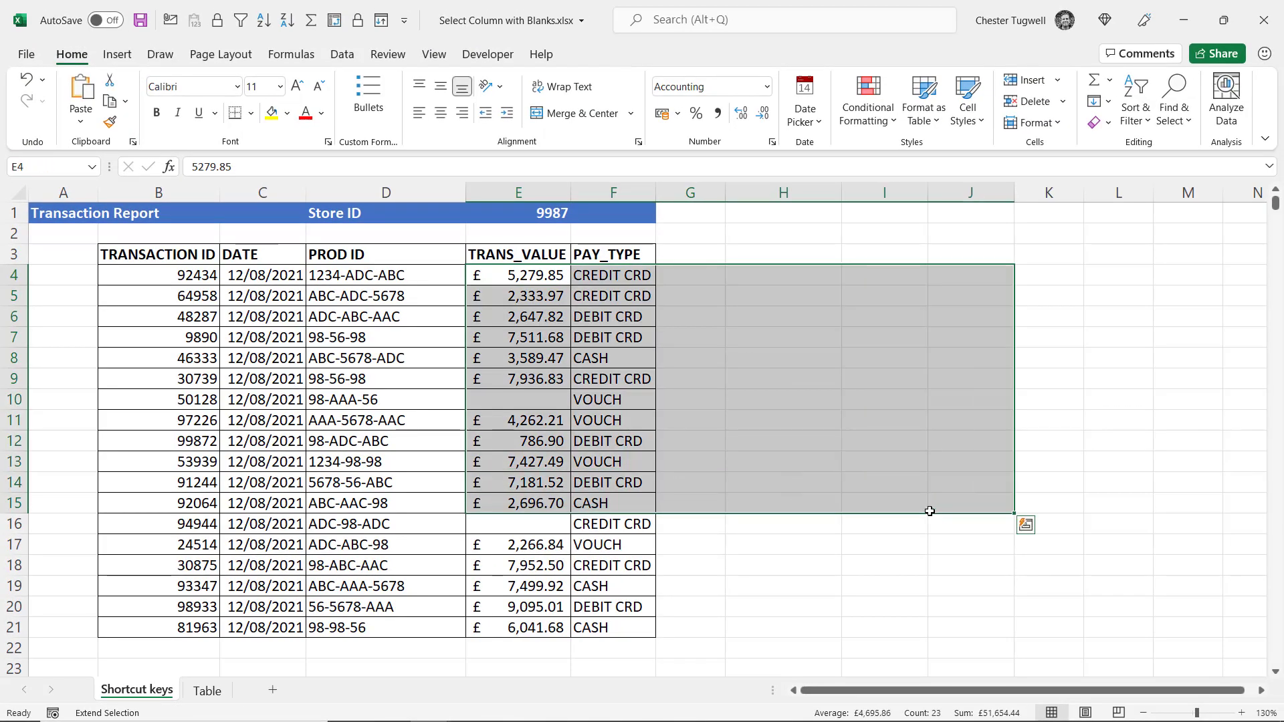
pyautogui.click(1036, 559)
pyautogui.click(1036, 565)
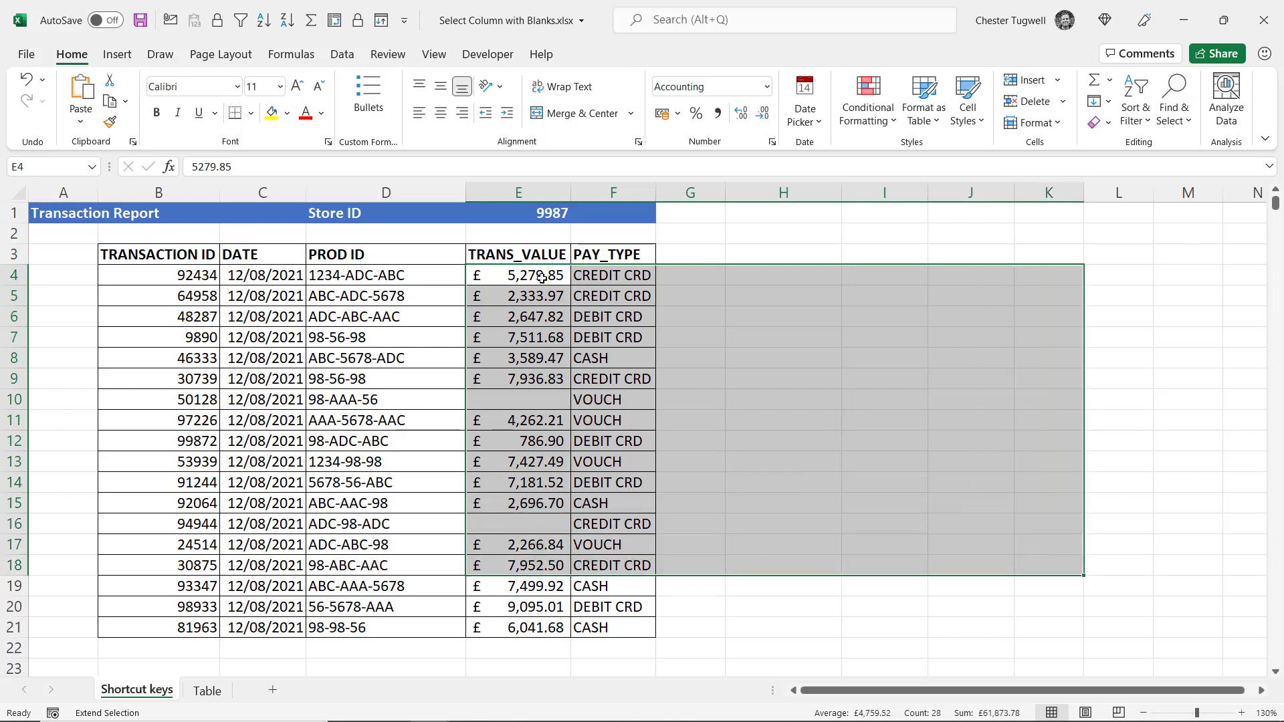
# Collapse the extended selection to E4 and use Go To with reference E21 to select E4:E21
pyautogui.click(529, 280)
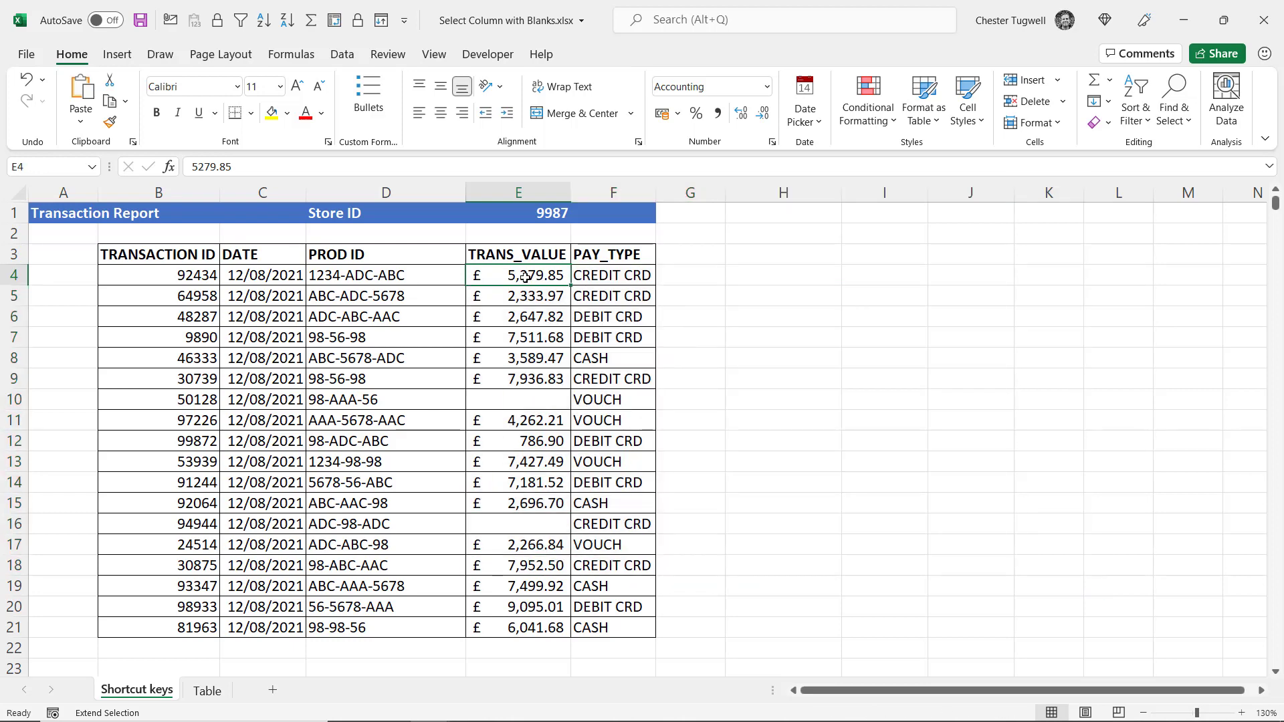
pyautogui.hotkey('ctrl', 'g')
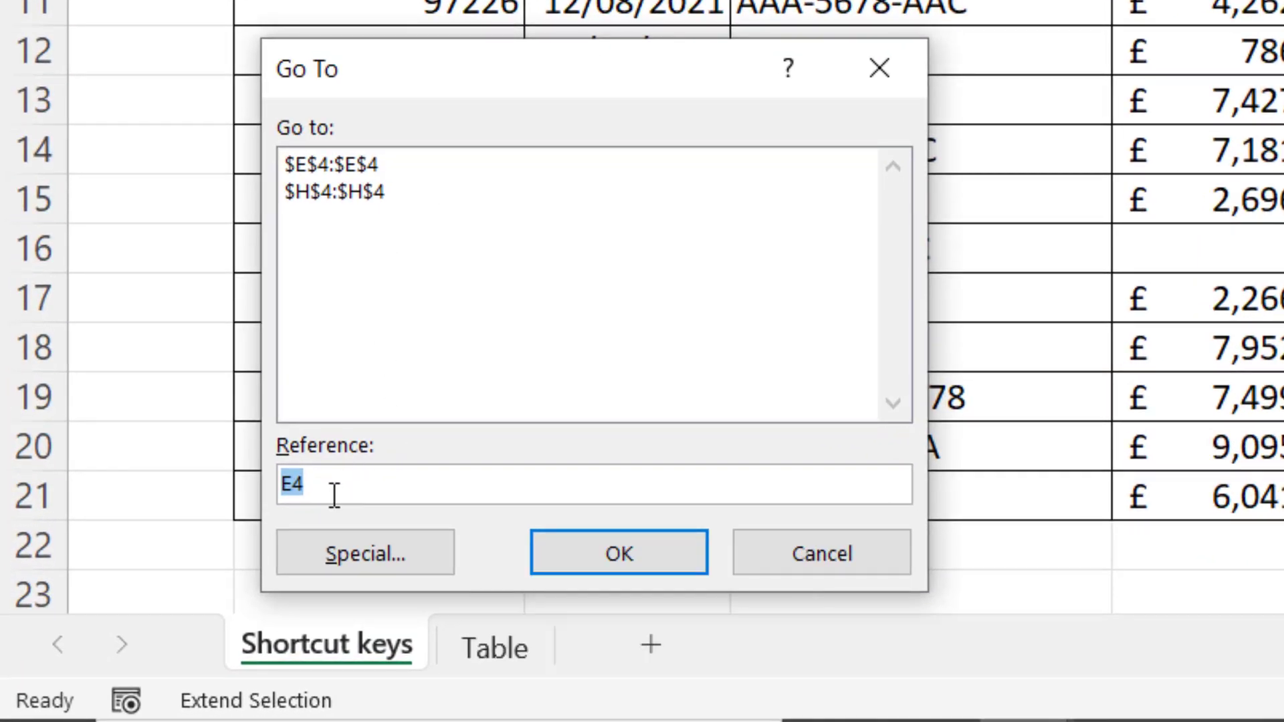
pyautogui.write('E')
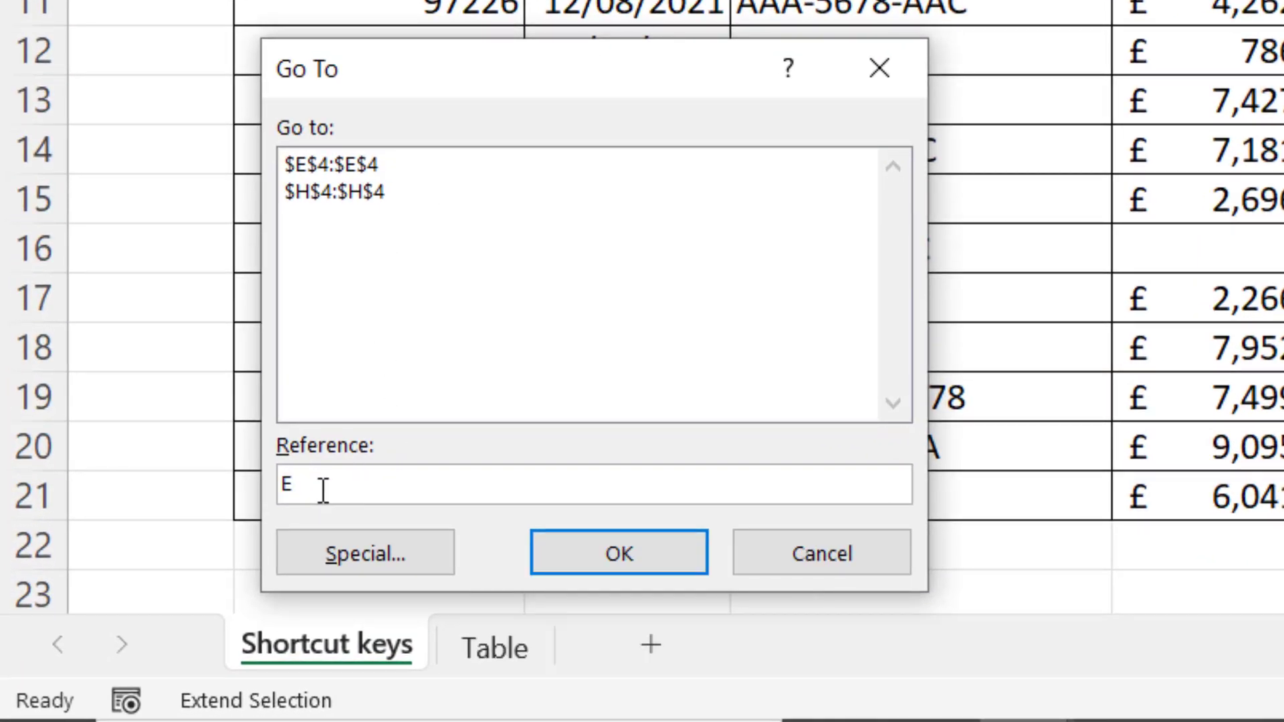
pyautogui.write('21')
pyautogui.click(612, 558)
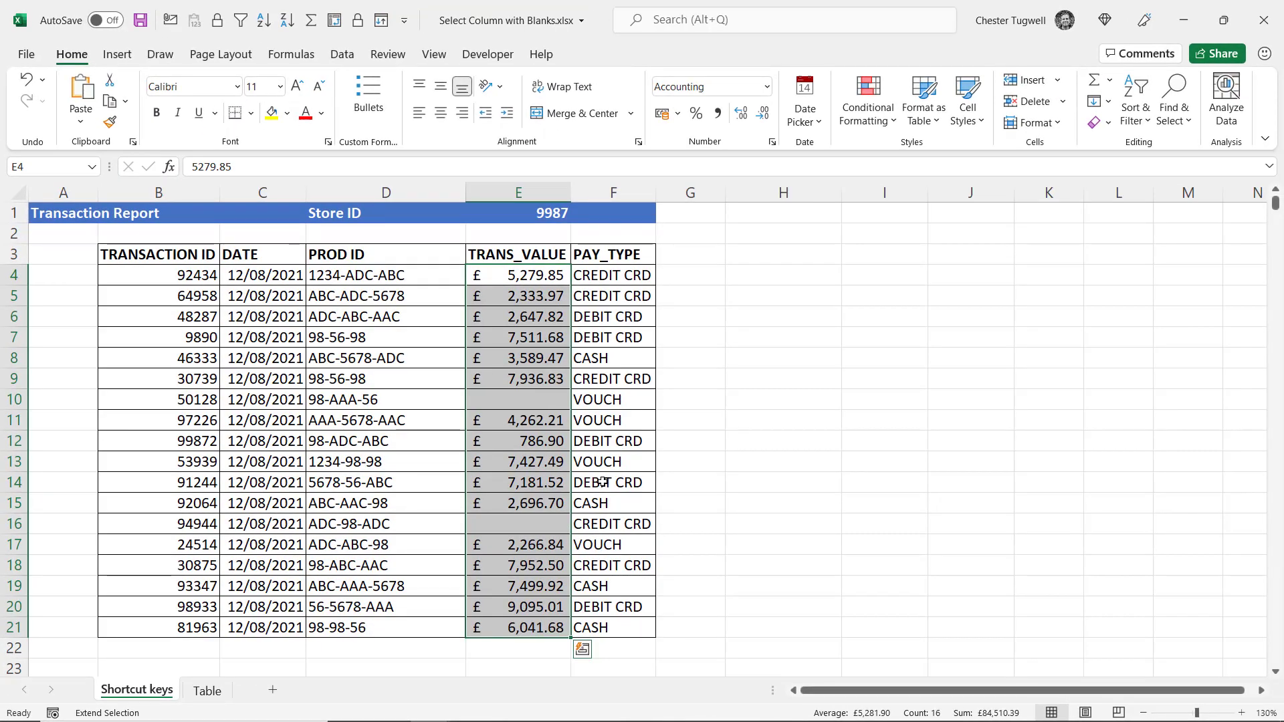
# Use Go To with reference E2000 to extend the selection from E4, and shrink it up to the last filled cell
pyautogui.click(528, 276)
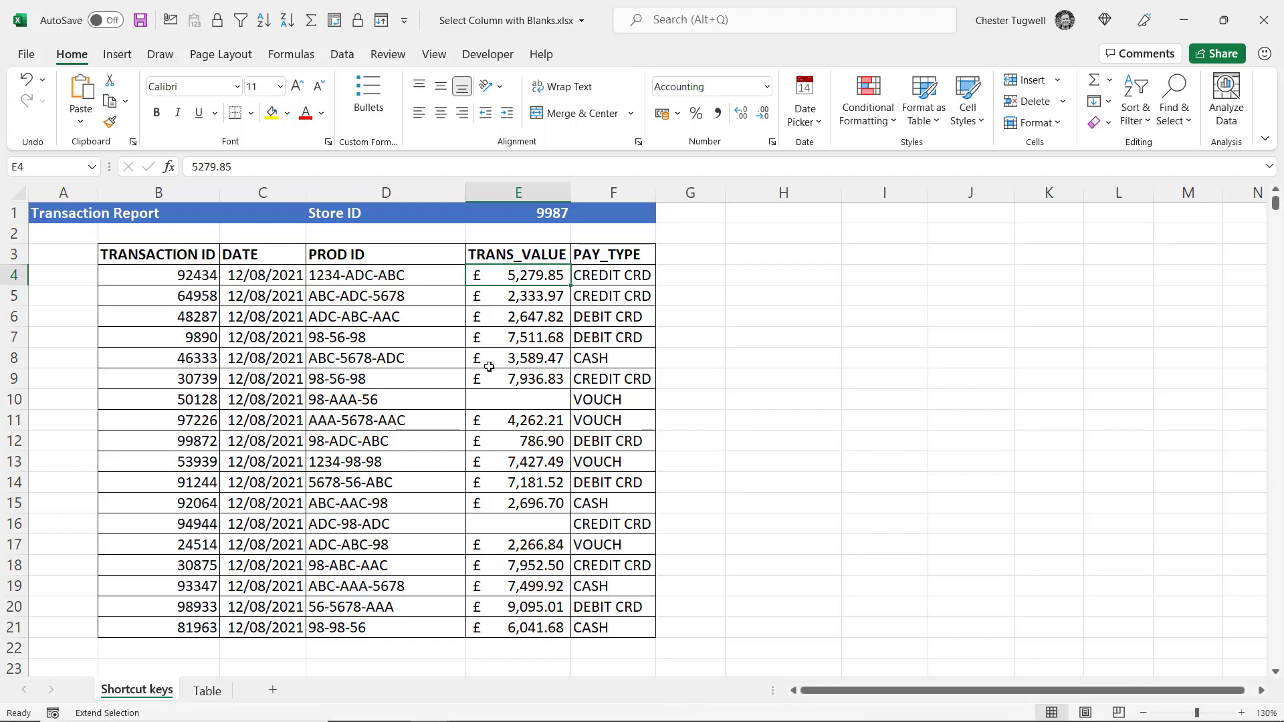
pyautogui.hotkey('ctrl', 'g')
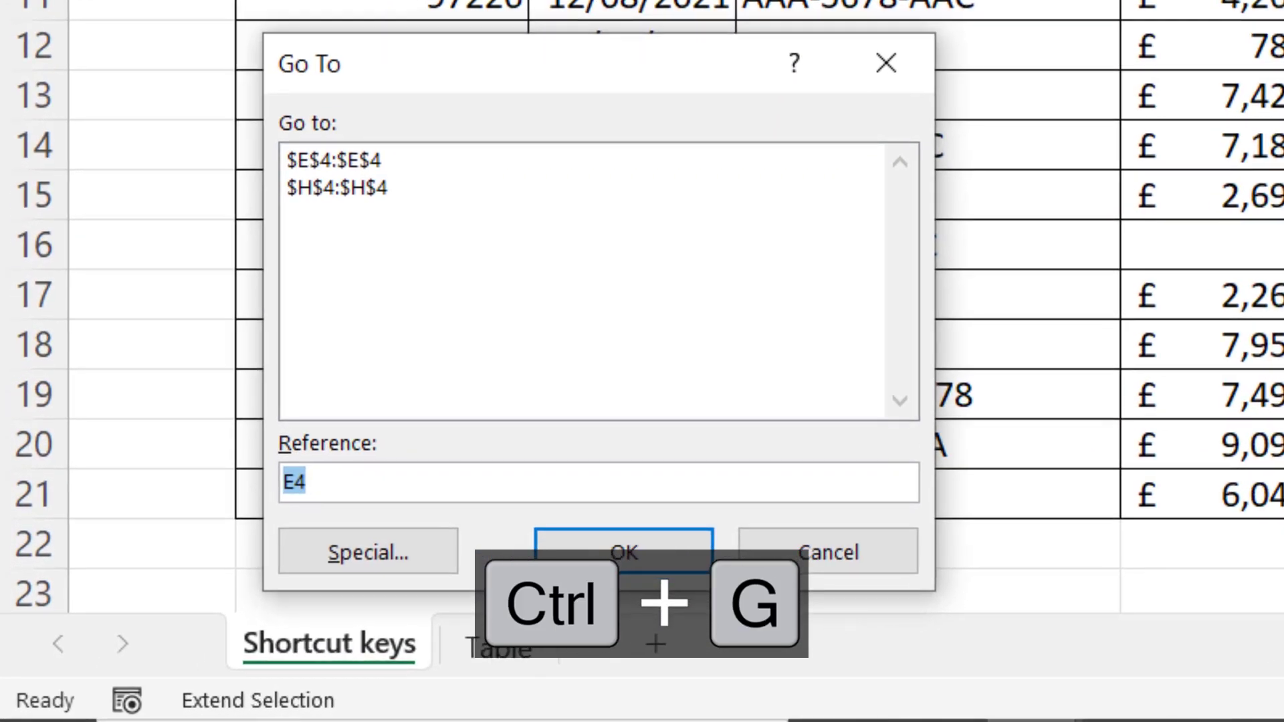
pyautogui.write('E200')
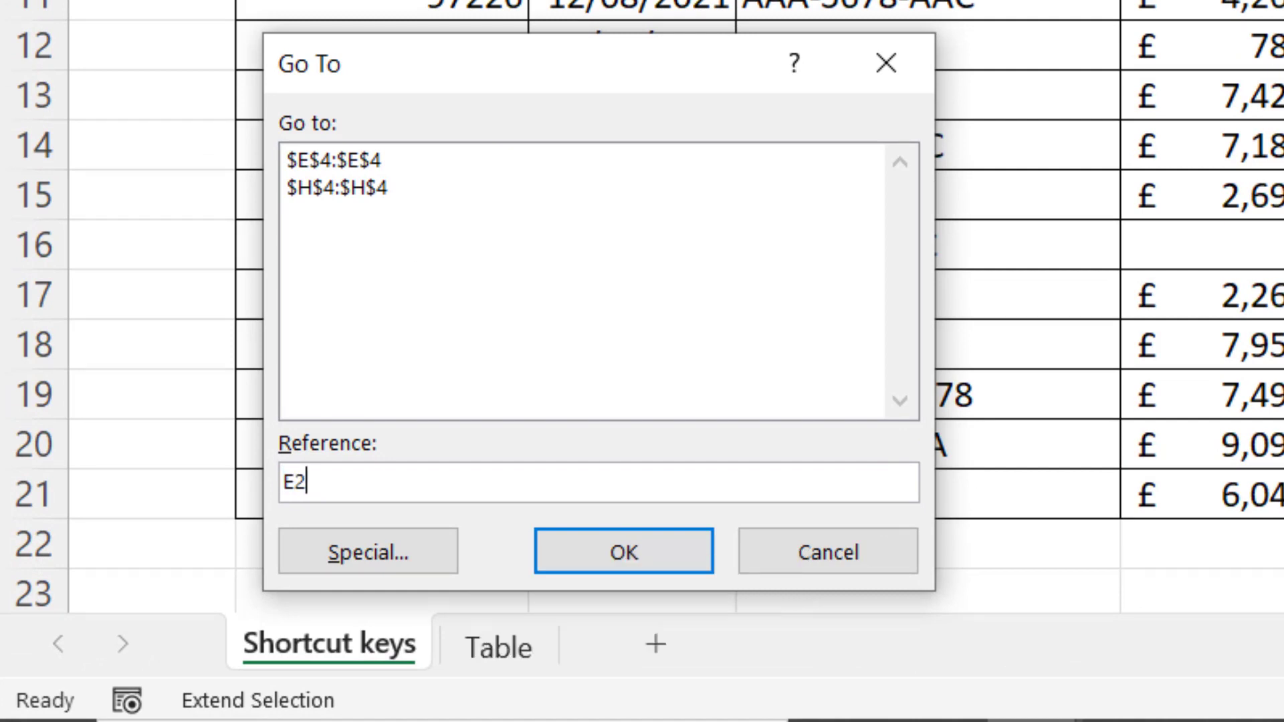
pyautogui.write('0')
pyautogui.click(659, 568)
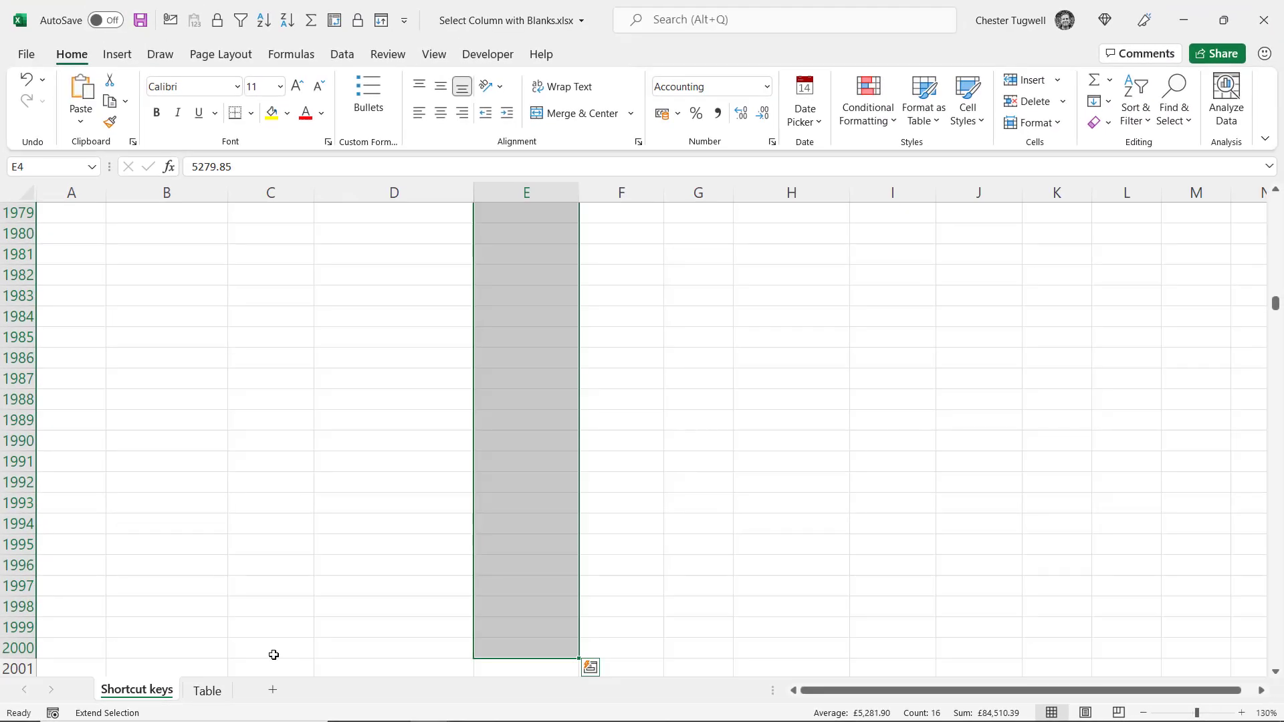
pyautogui.hotkey('ctrl', 'shift', 'Up')
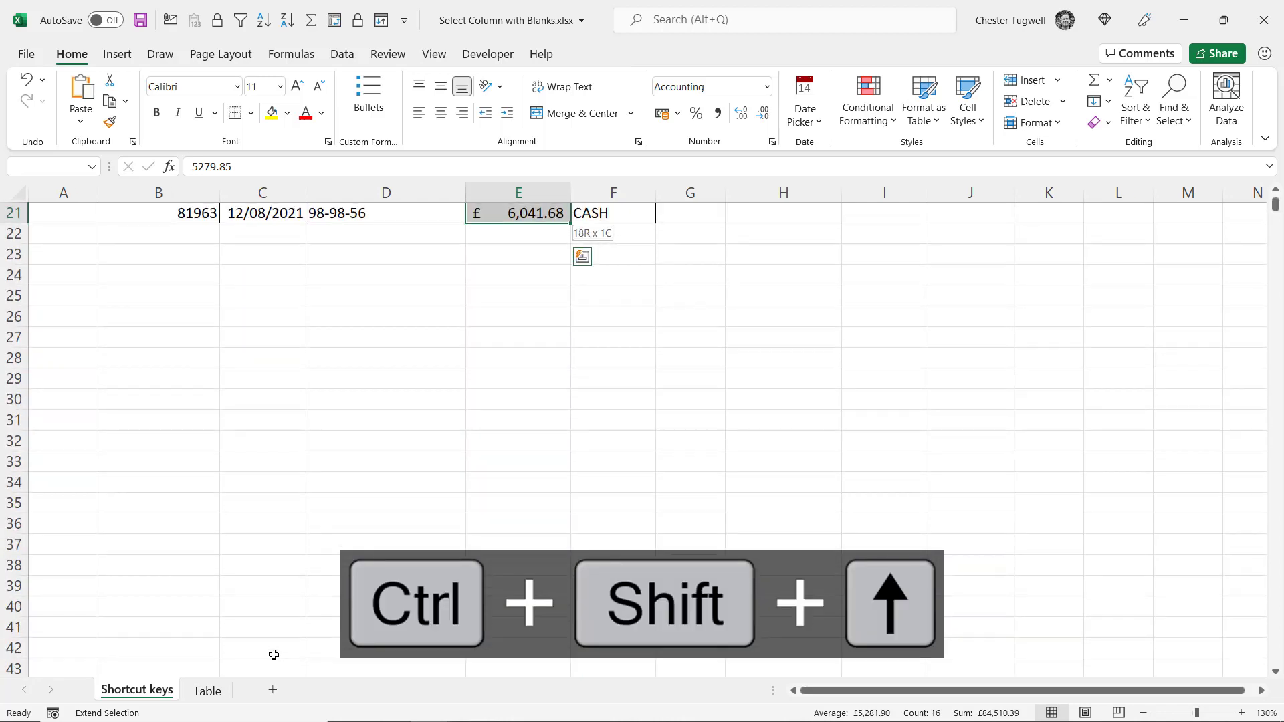
pyautogui.scroll(7, 664, 469)
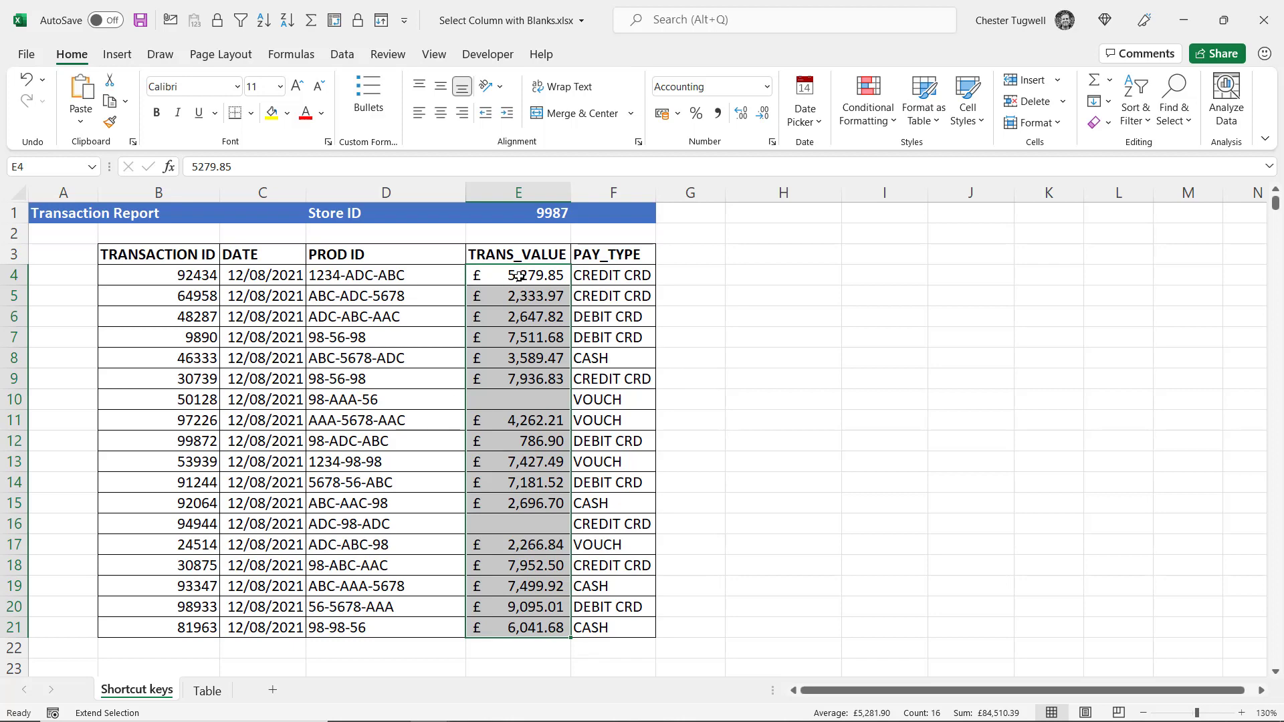
# Extend the selection from E4 to several other cells, and turn off Extend Selection mode so single cells can be selected again
pyautogui.click(871, 350)
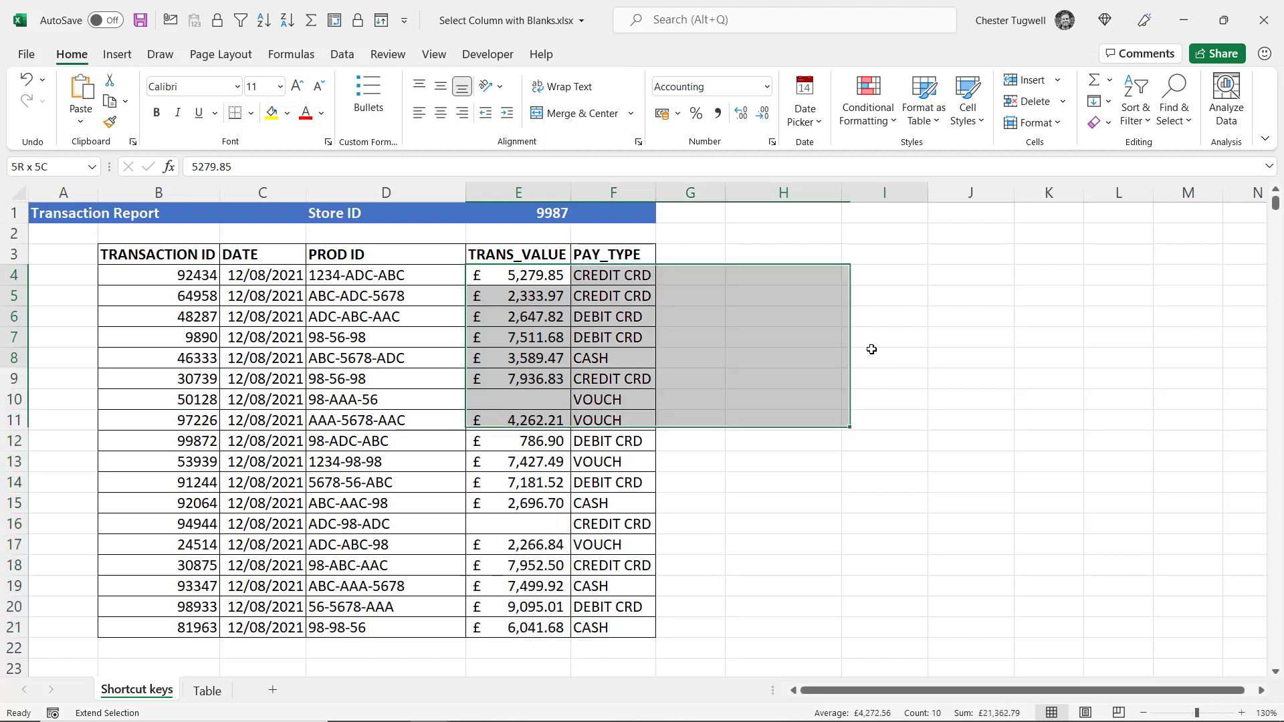
pyautogui.click(953, 459)
pyautogui.click(1021, 545)
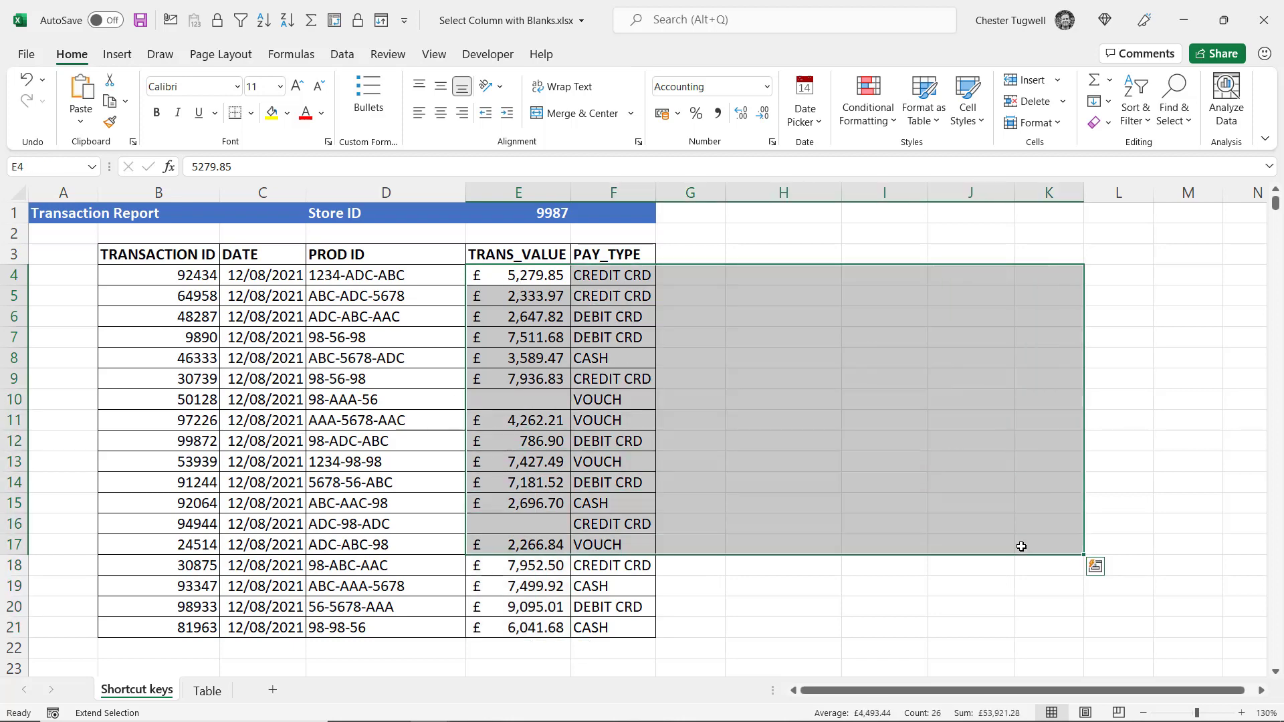
pyautogui.click(1034, 600)
pyautogui.click(605, 489)
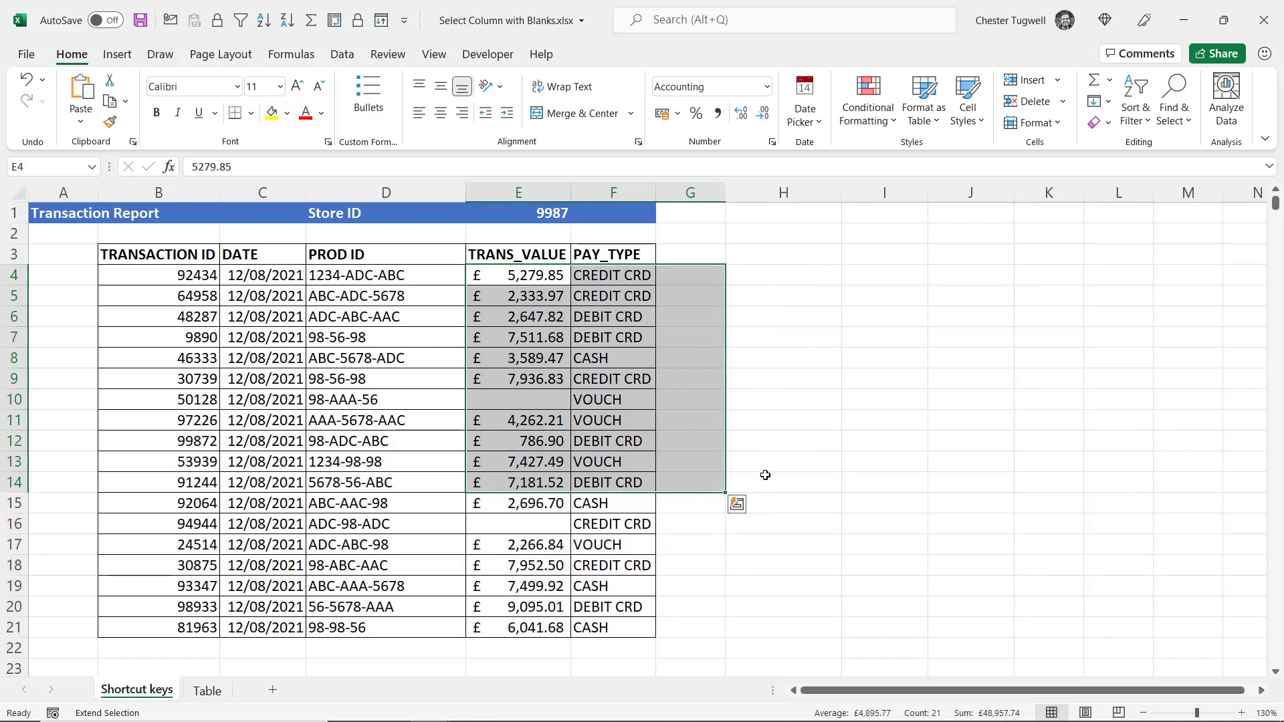
pyautogui.click(849, 452)
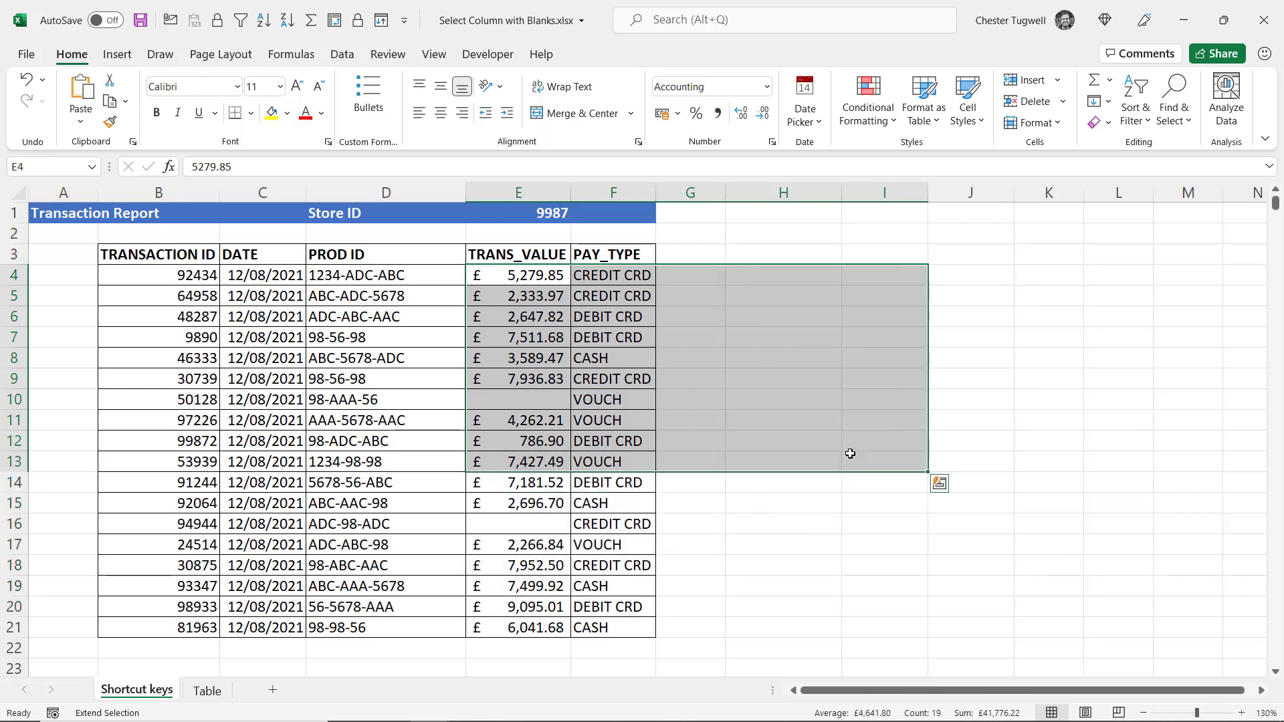
pyautogui.press('F8')
pyautogui.click(736, 289)
pyautogui.click(759, 339)
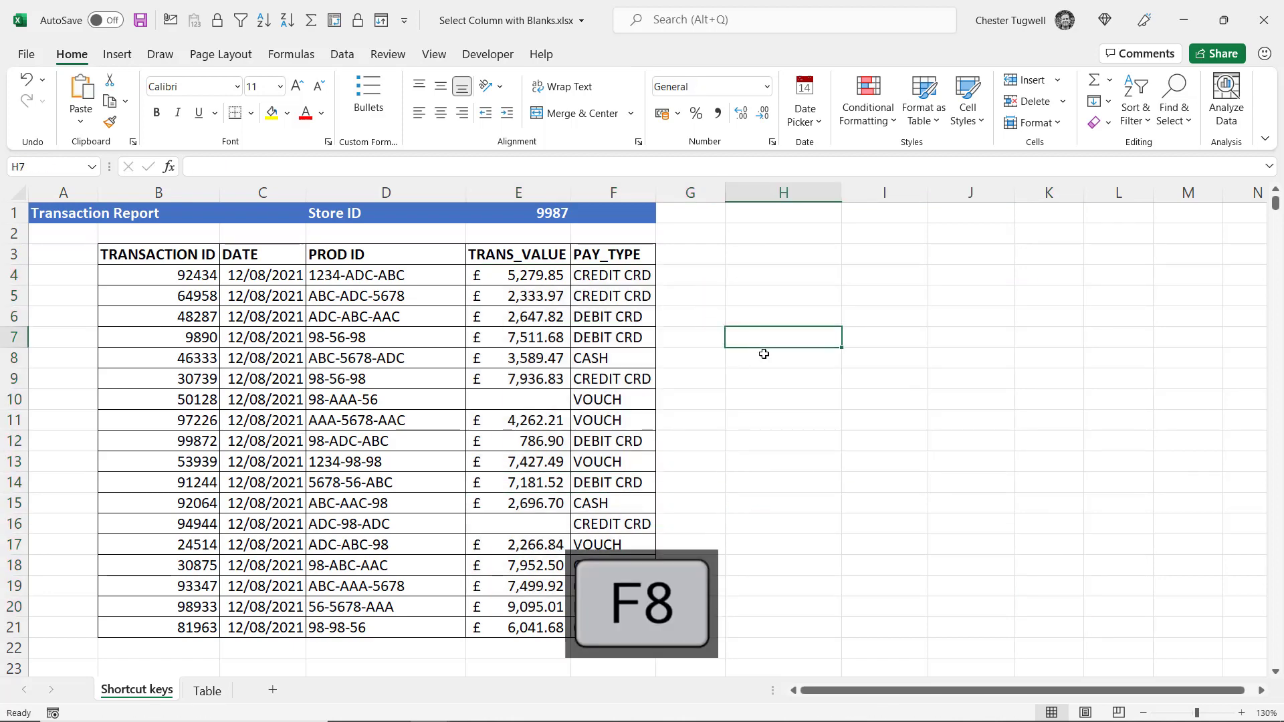
# Start a SUM formula in cell H4 with E4 as the first cell of its range
pyautogui.click(770, 273)
pyautogui.write('=S')
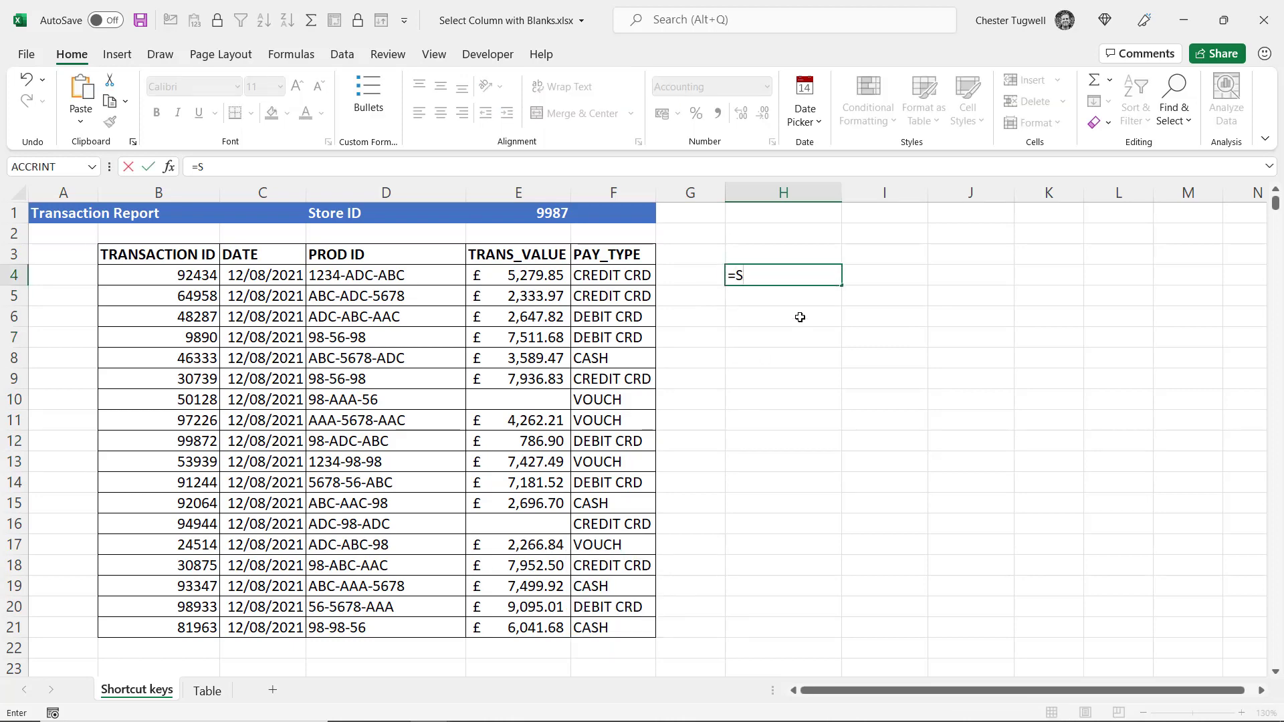
pyautogui.write('UM(')
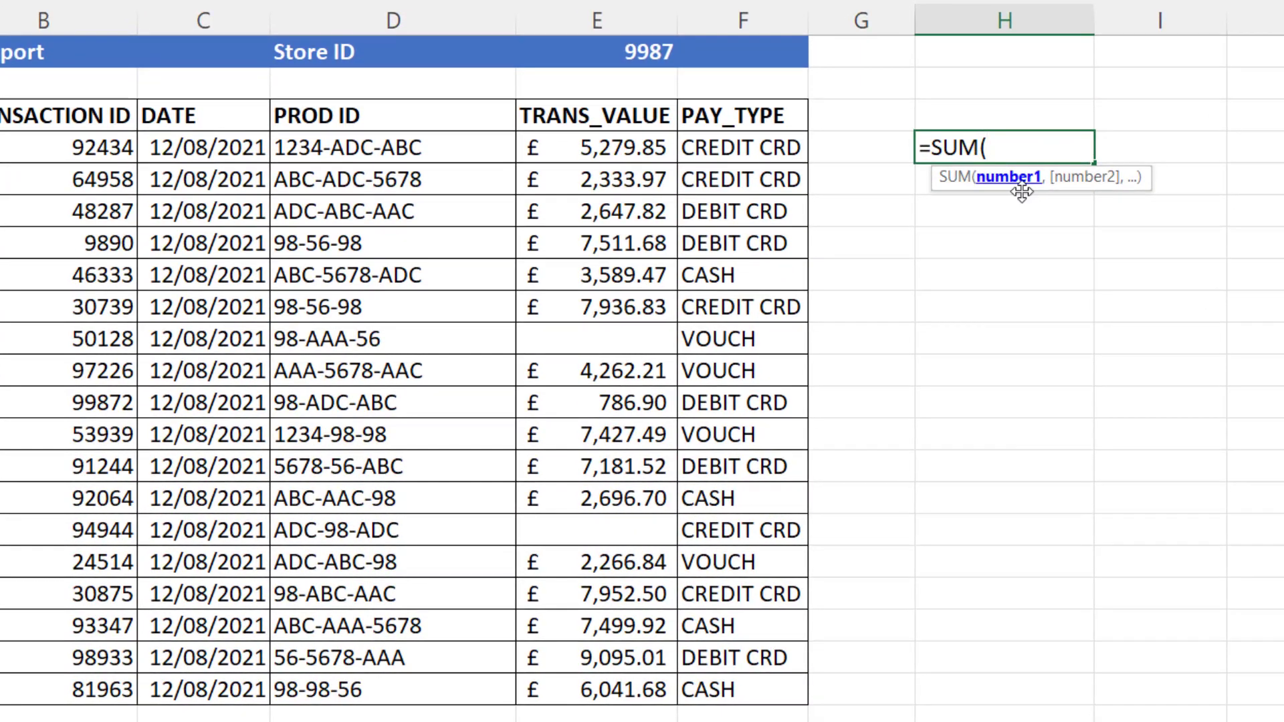
pyautogui.click(622, 152)
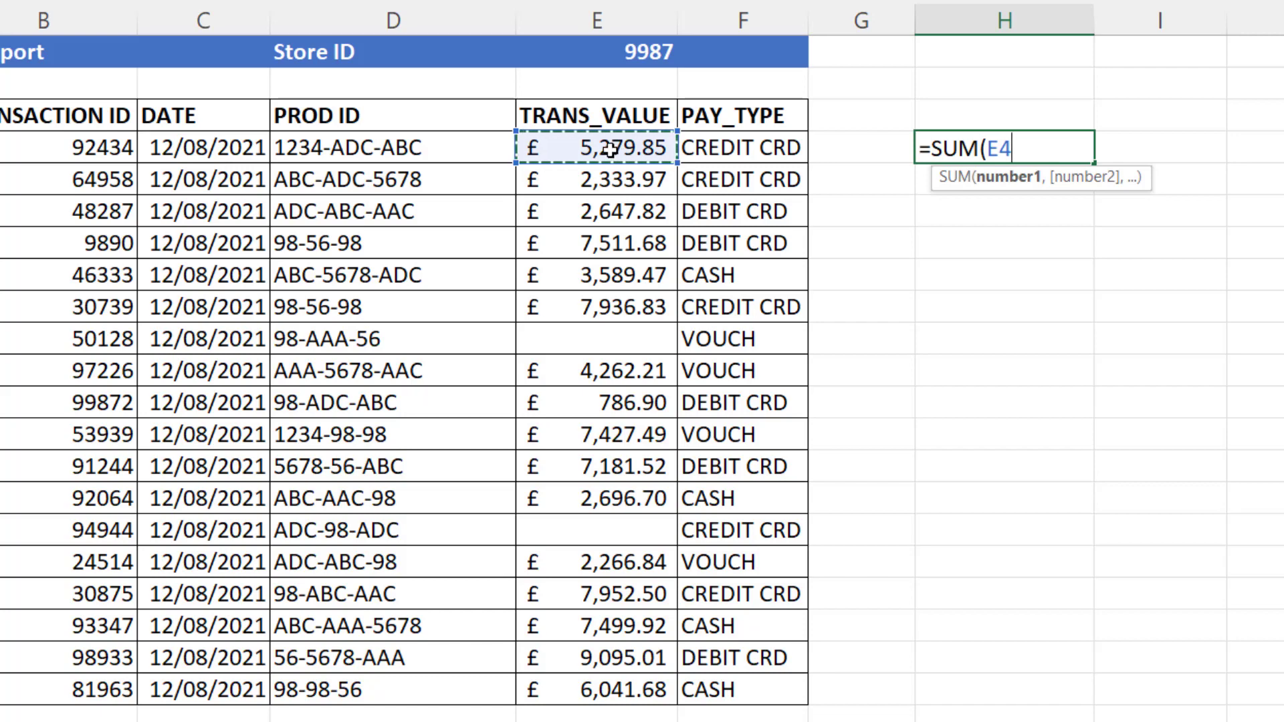
# Turn on Extend Selection mode within the formula and use Go To with reference E2000 to stretch the range to E4:E2000
pyautogui.press('F8')
pyautogui.hotkey('ctrl', 'g')
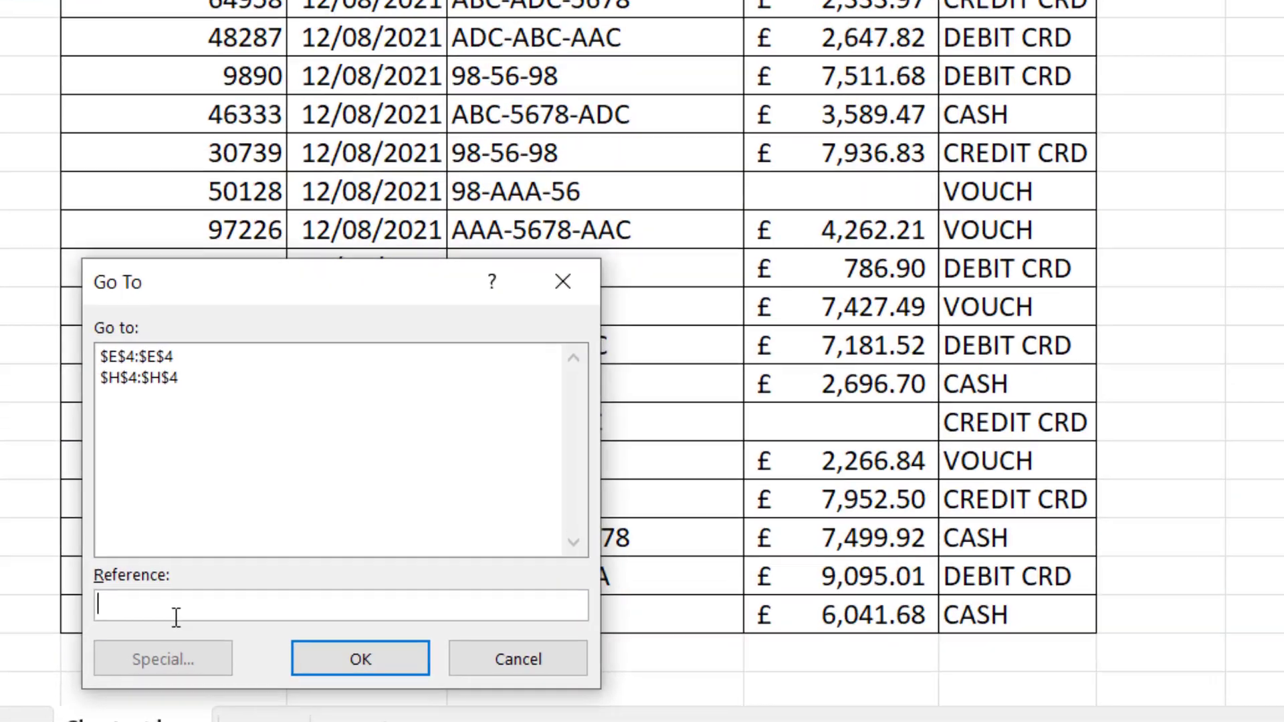
pyautogui.write('E2')
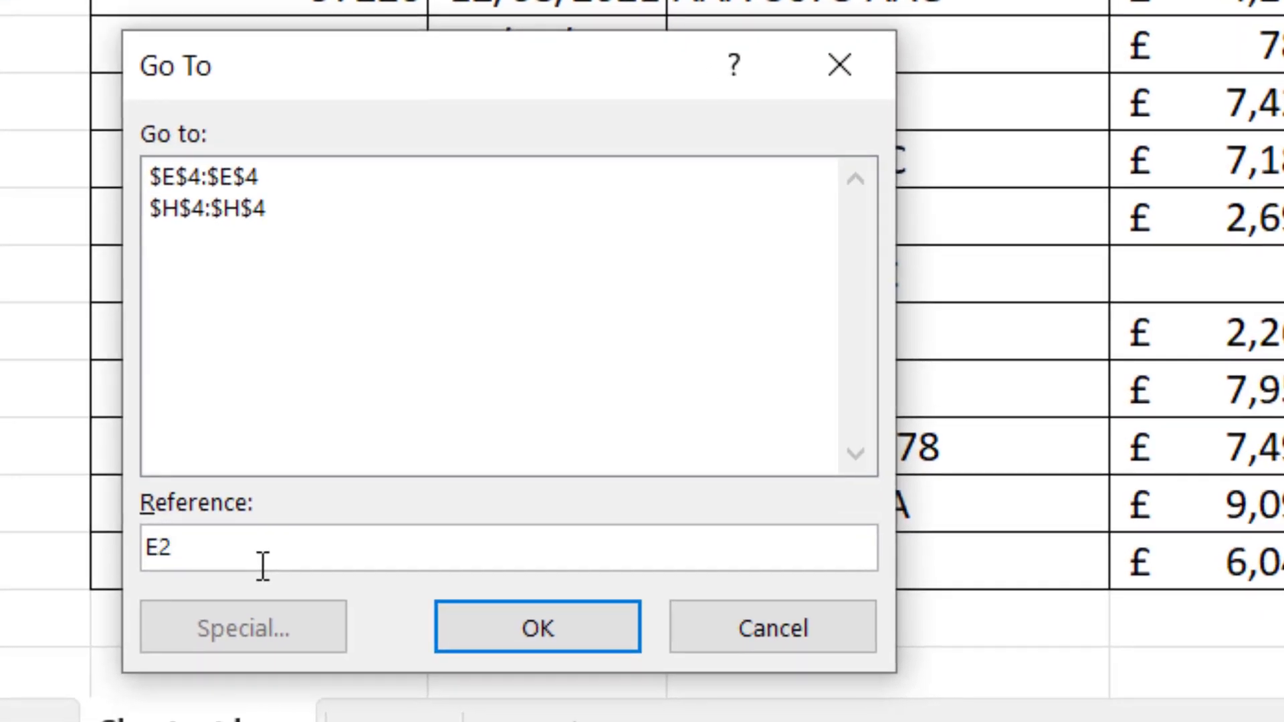
pyautogui.write('000')
pyautogui.click(468, 639)
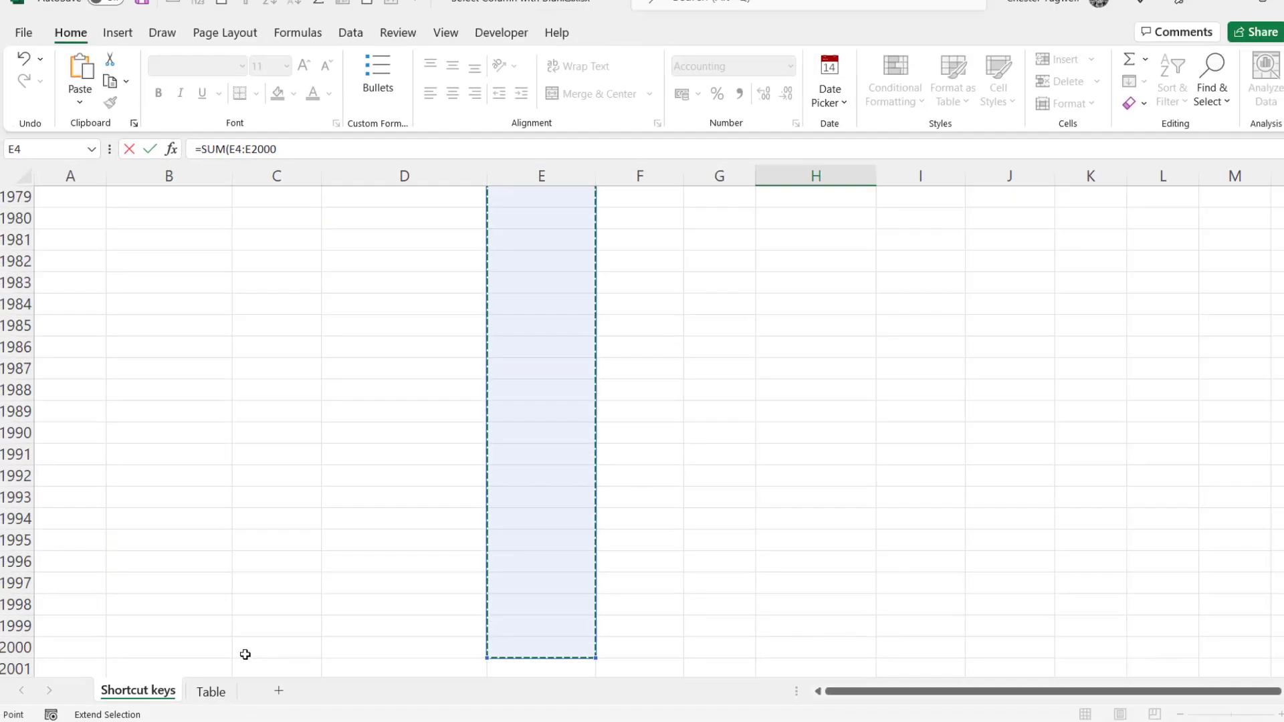
# Shrink the formula's range up to the last filled cell, complete it as =SUM(E4:E21), and review its reference
pyautogui.hotkey('ctrl', 'shift', 'Up')
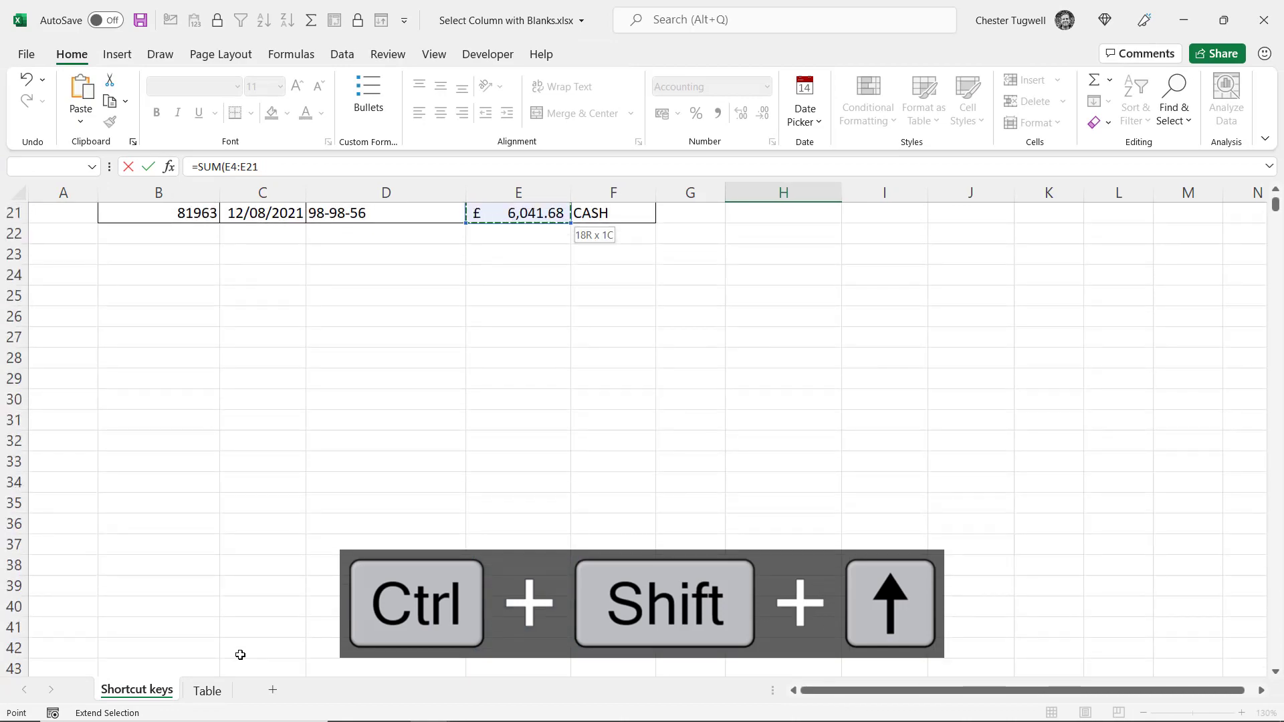
pyautogui.scroll(6, 680, 487)
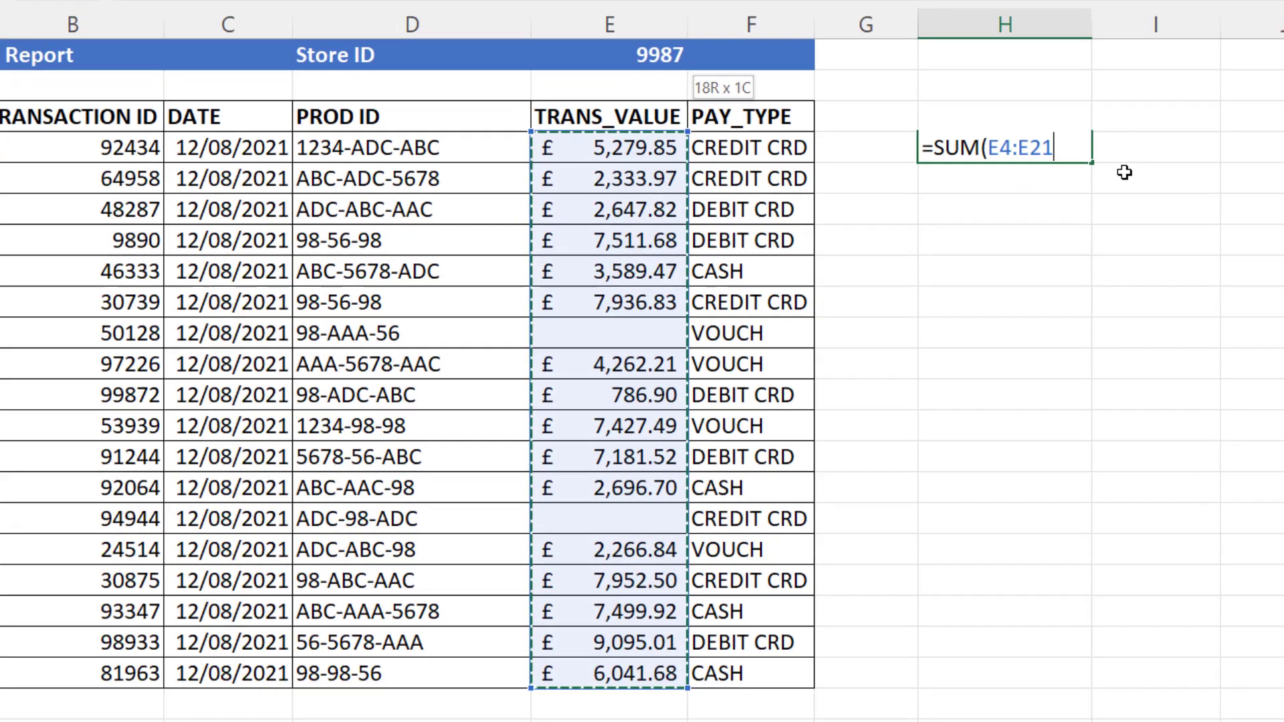
pyautogui.write(')')
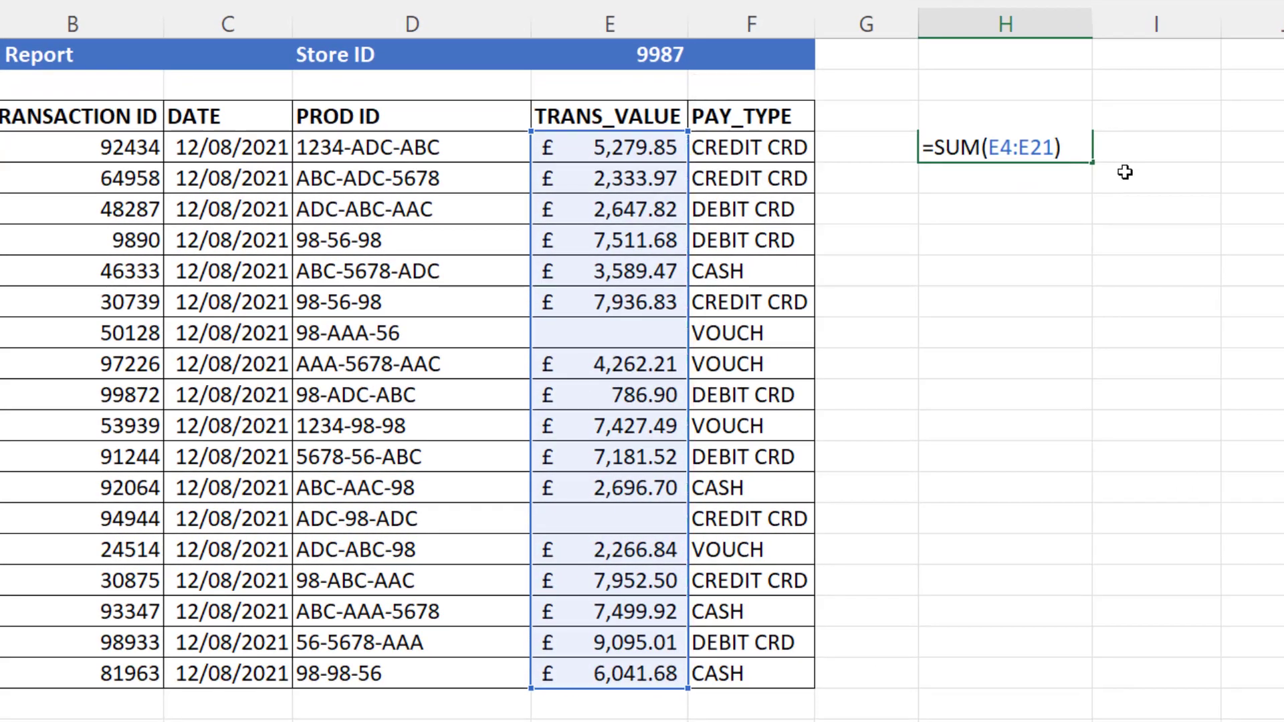
pyautogui.press('Return')
pyautogui.doubleClick(1053, 145)
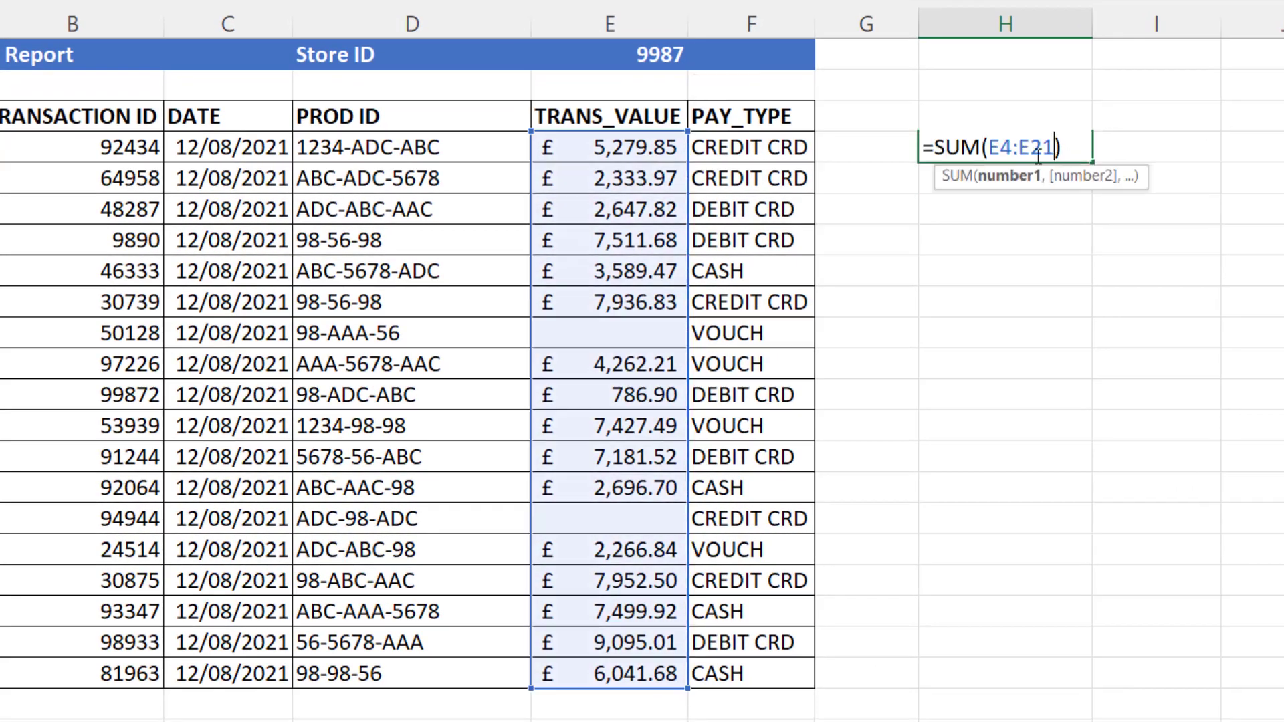
pyautogui.moveTo(1054, 145); pyautogui.dragTo(994, 146)
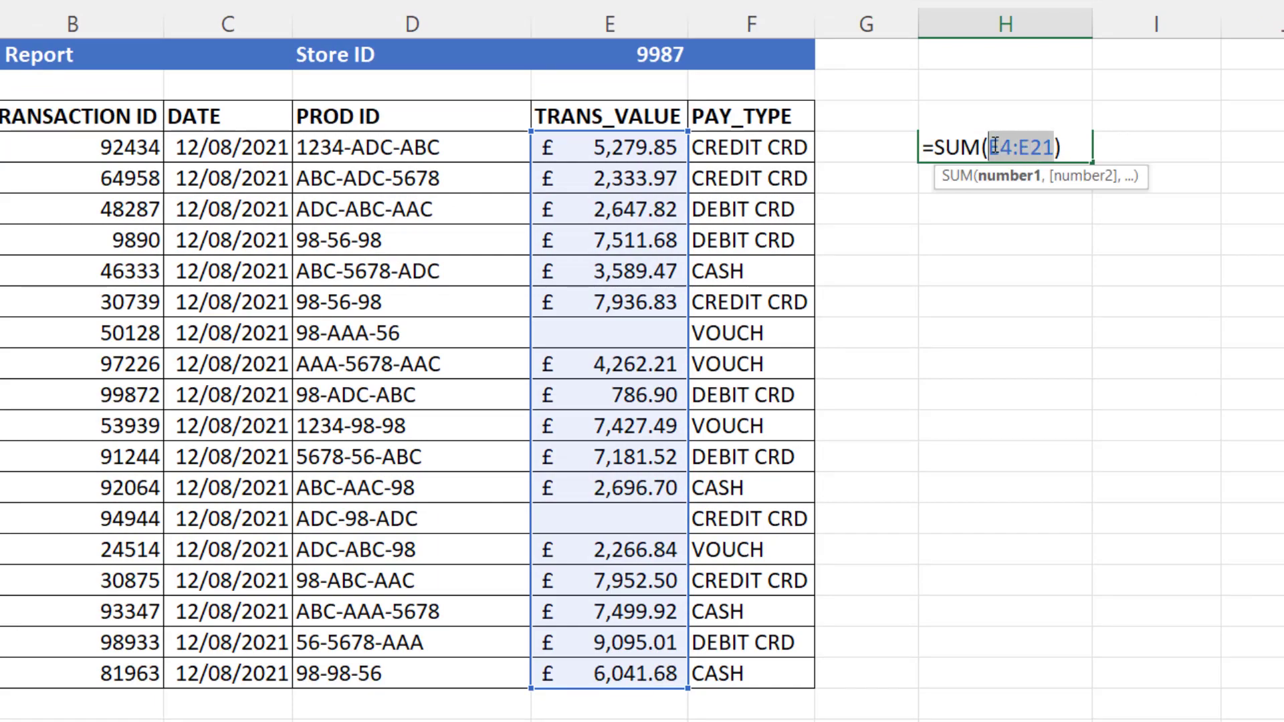
pyautogui.press('Return')
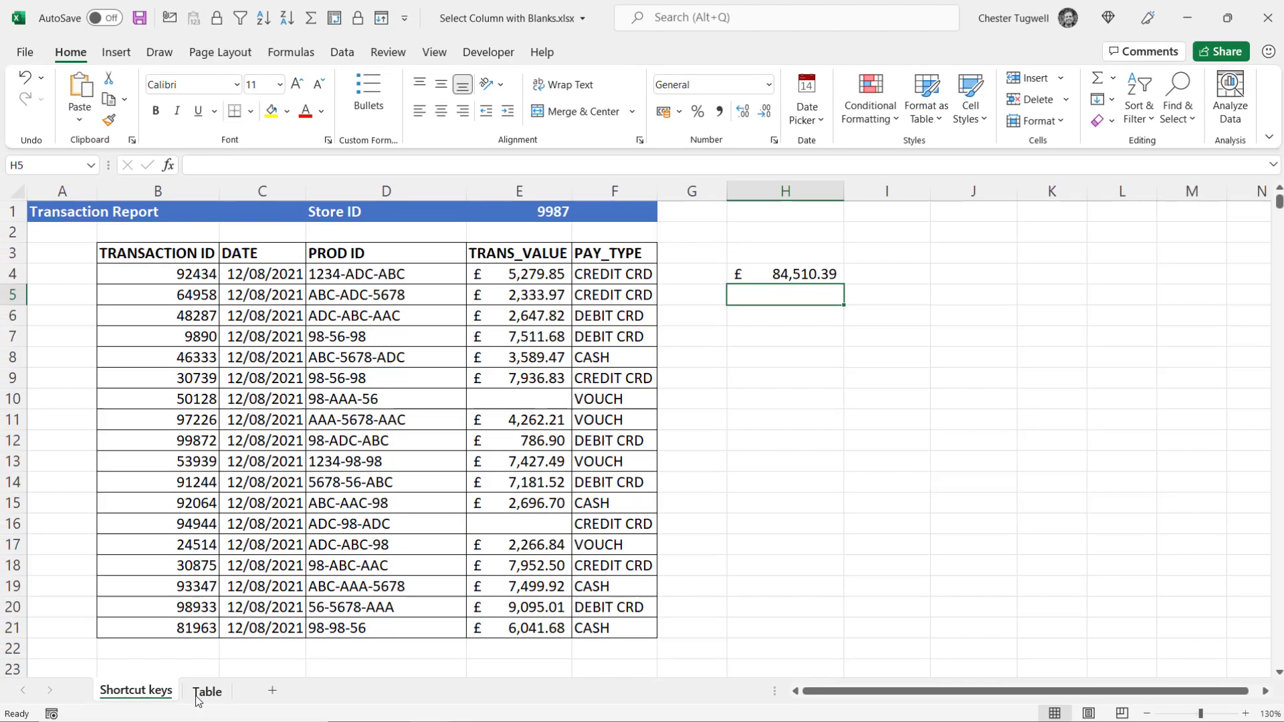
# On the Table sheet, convert the transaction data in B3:F21 into an Excel table with headers
pyautogui.click(198, 695)
pyautogui.click(469, 379)
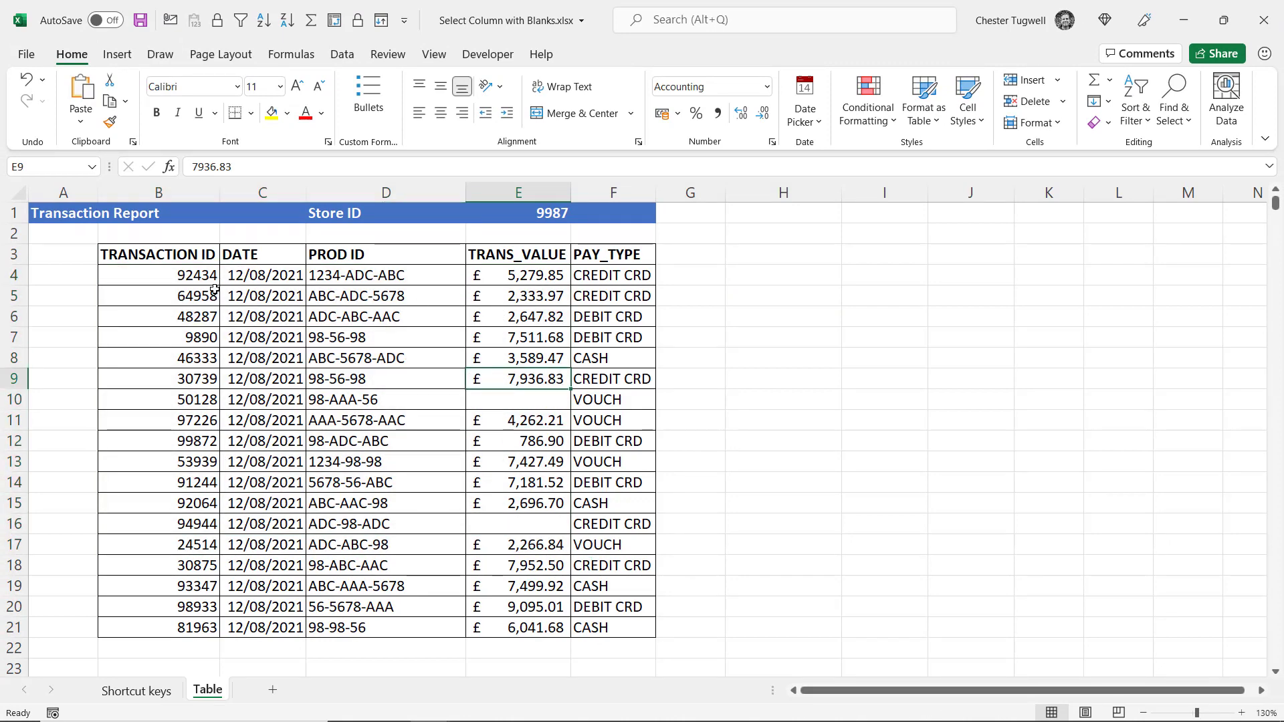
pyautogui.click(346, 318)
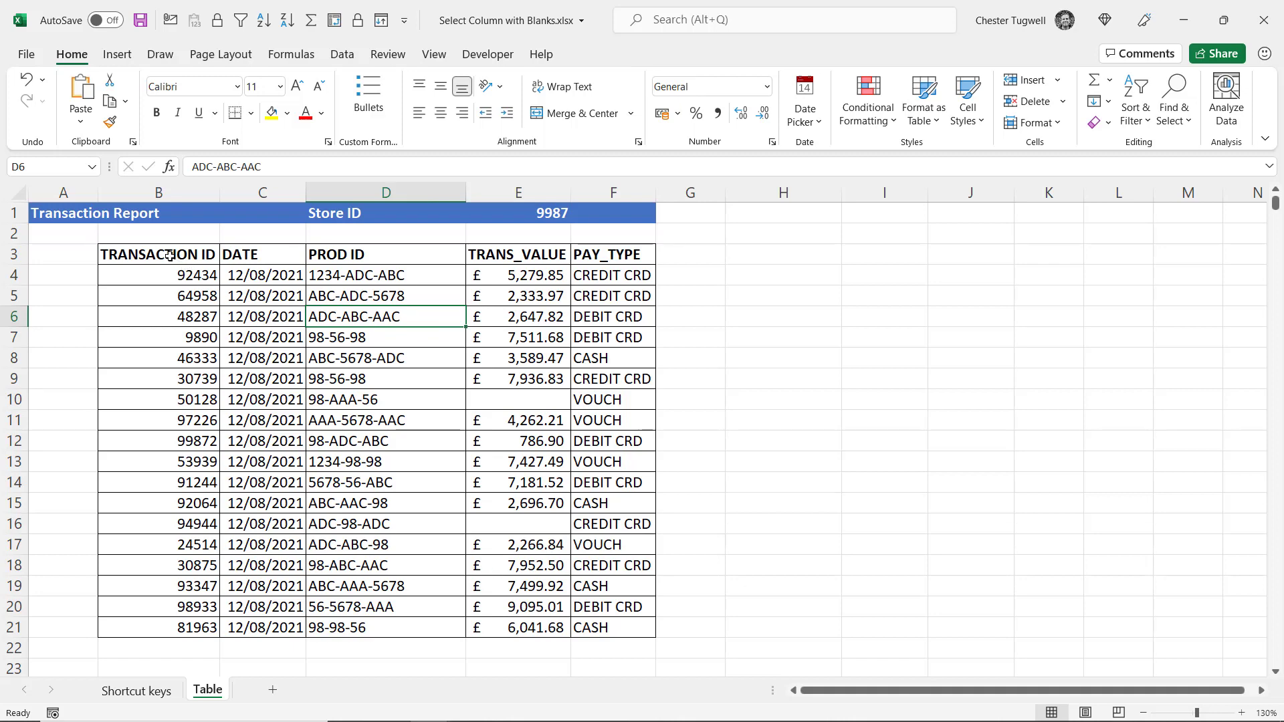
pyautogui.moveTo(170, 256); pyautogui.dragTo(588, 396)
pyautogui.click(416, 354)
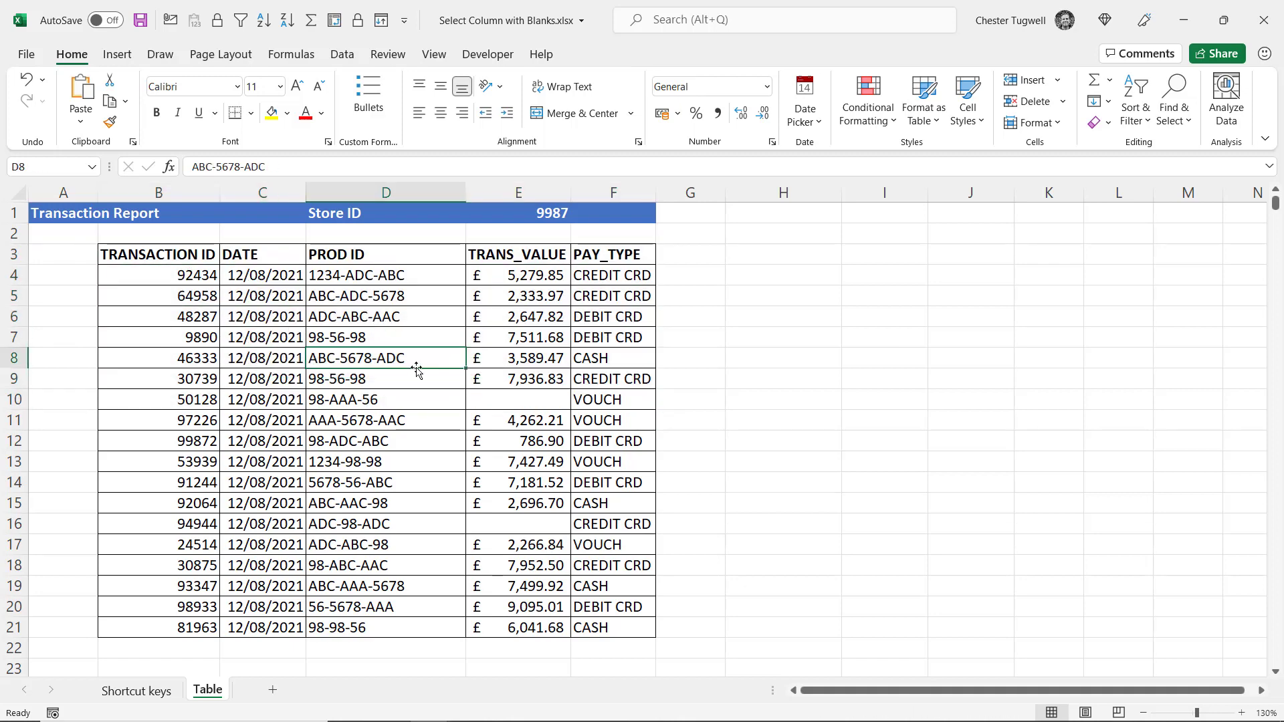
pyautogui.click(386, 386)
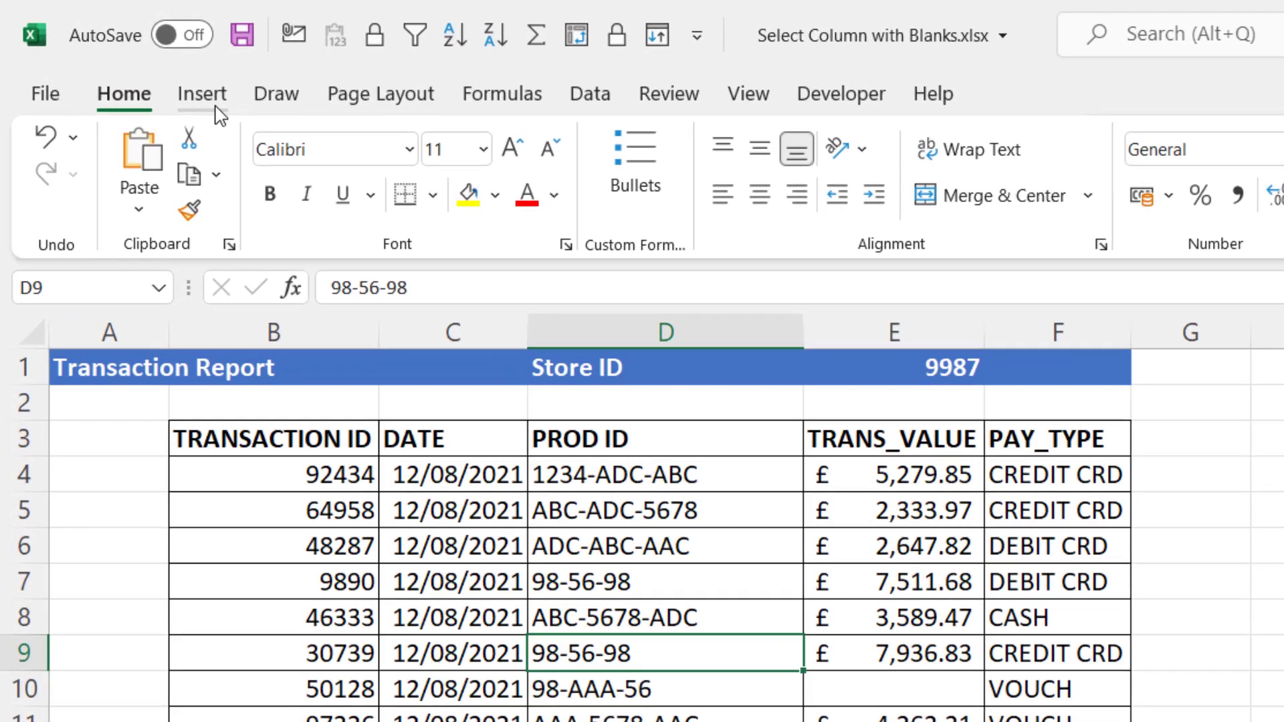
pyautogui.click(120, 58)
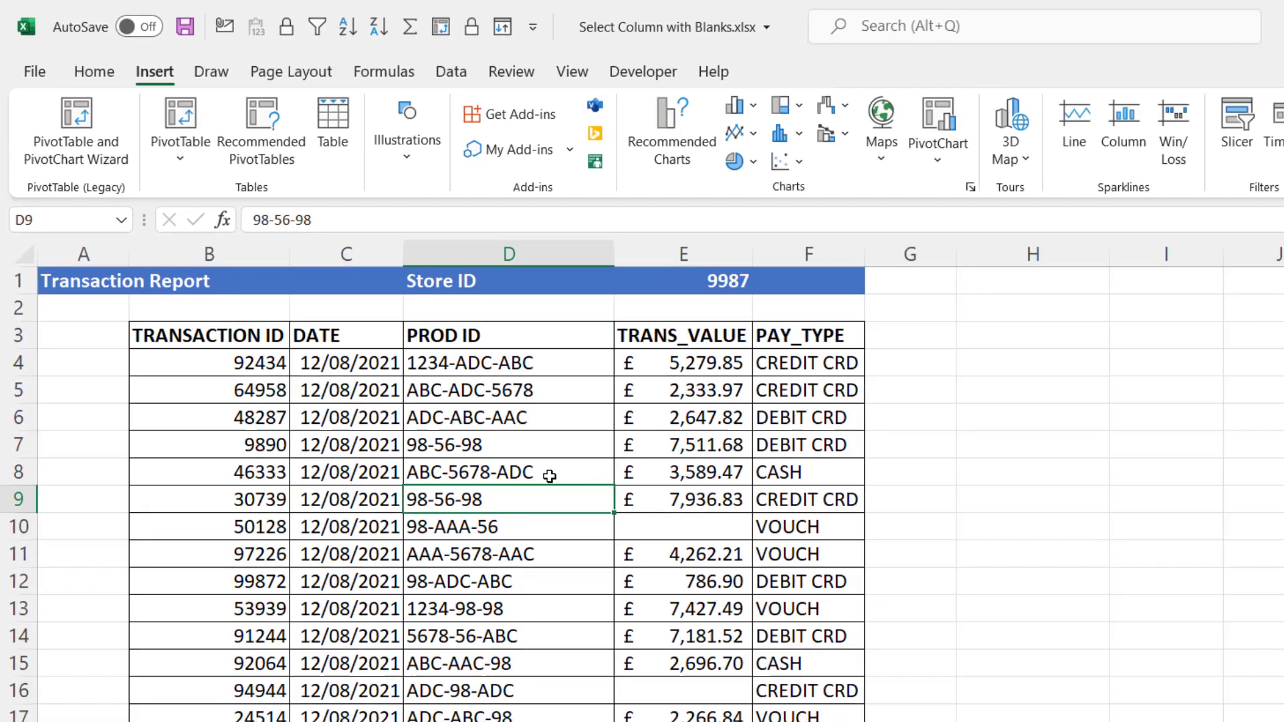
pyautogui.hotkey('ctrl', 't')
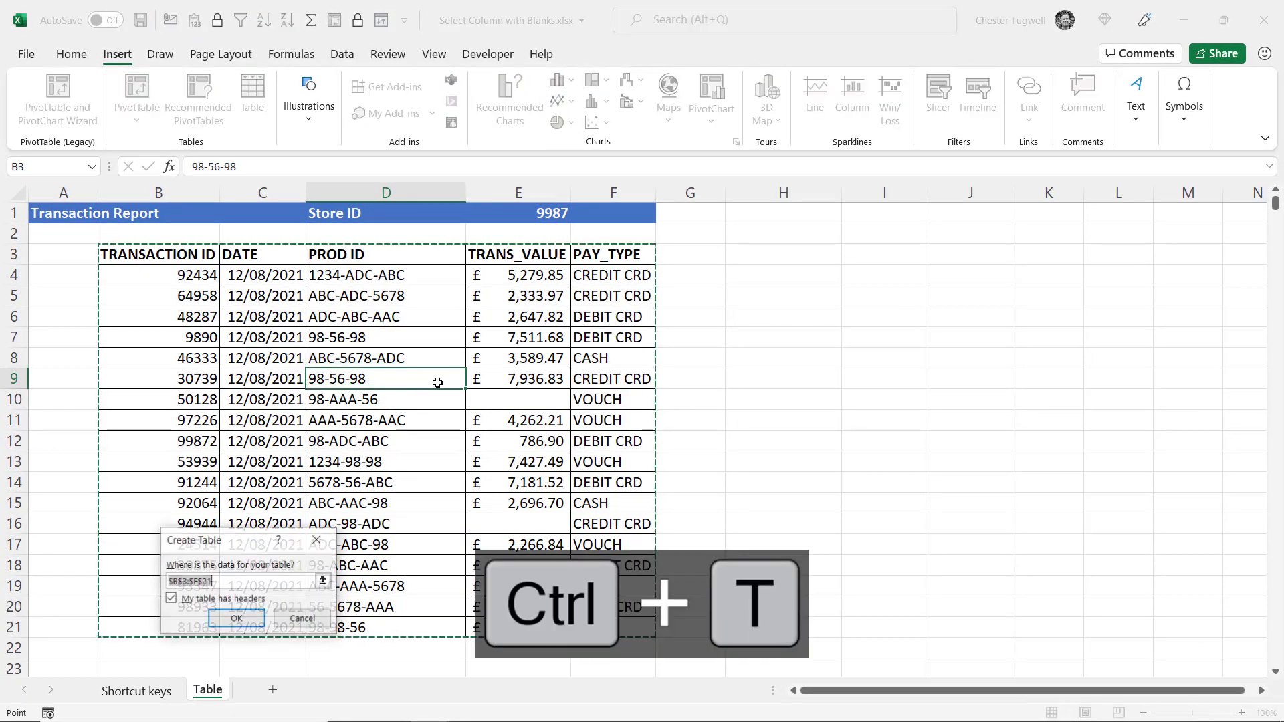
pyautogui.moveTo(286, 508); pyautogui.dragTo(450, 297)
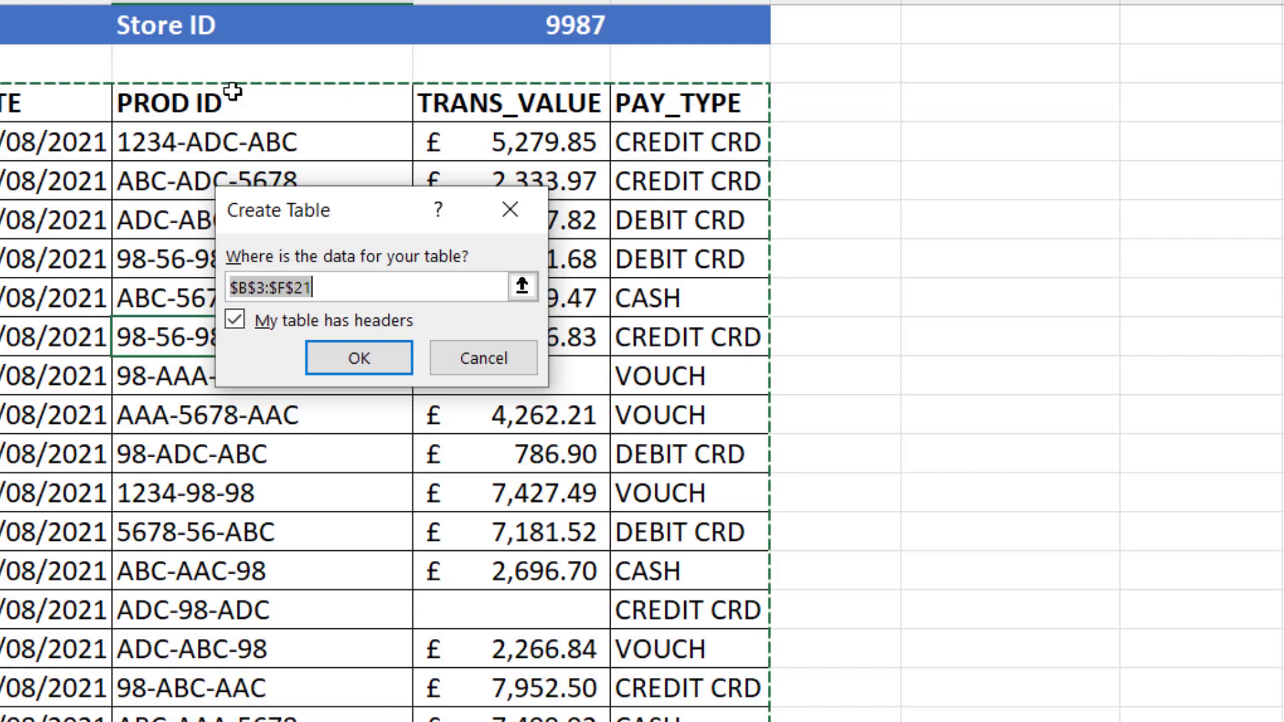
pyautogui.click(352, 355)
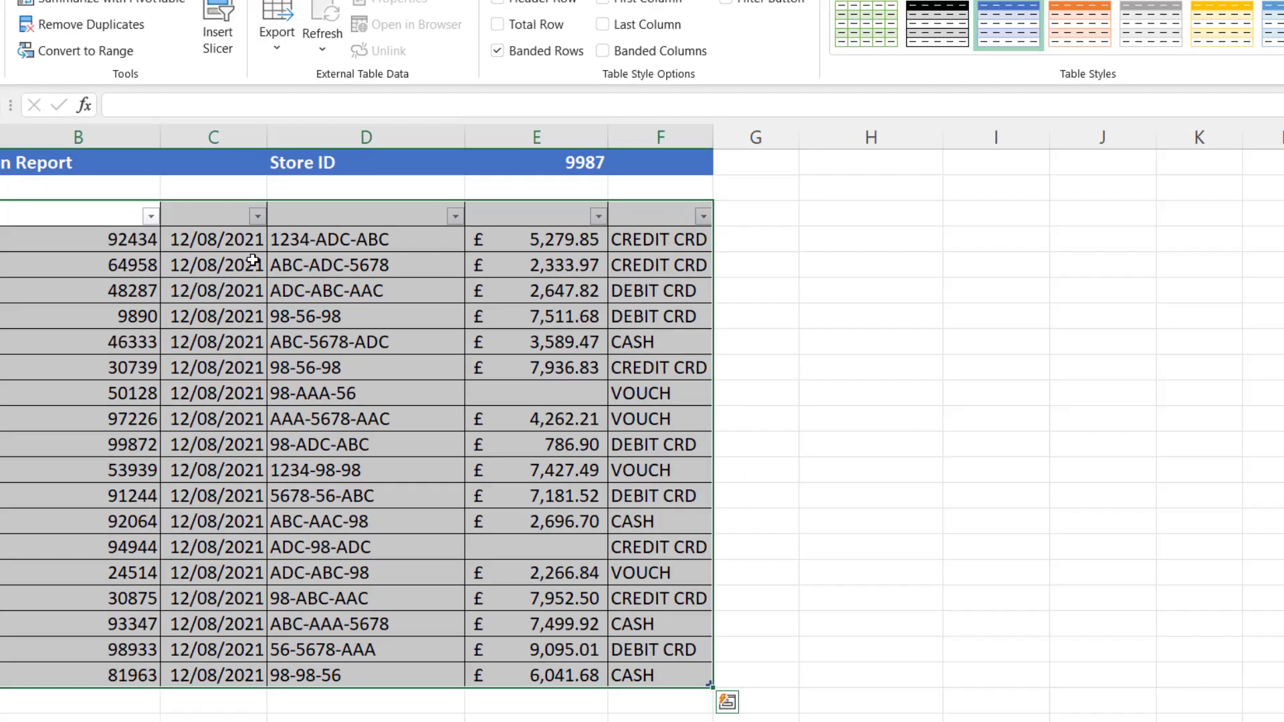
# Replace the blue style of the transaction table with the plain, uncoloured light table style
pyautogui.click(115, 185)
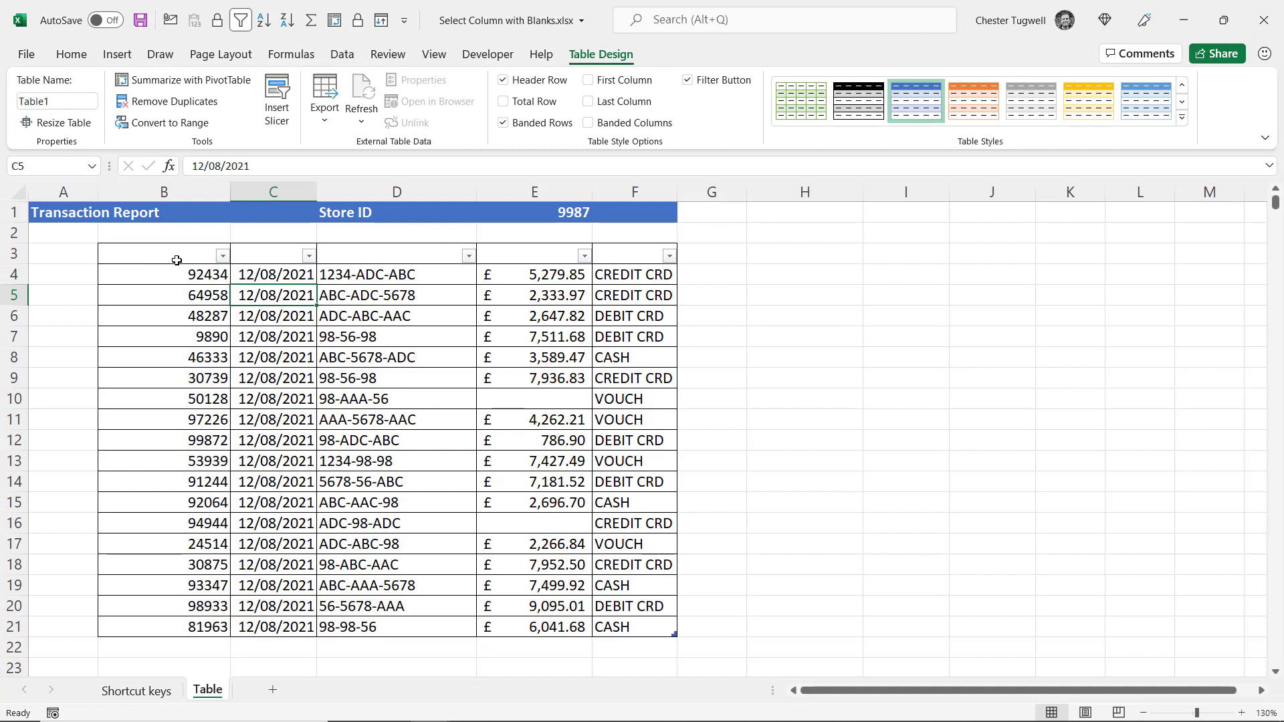
pyautogui.click(522, 310)
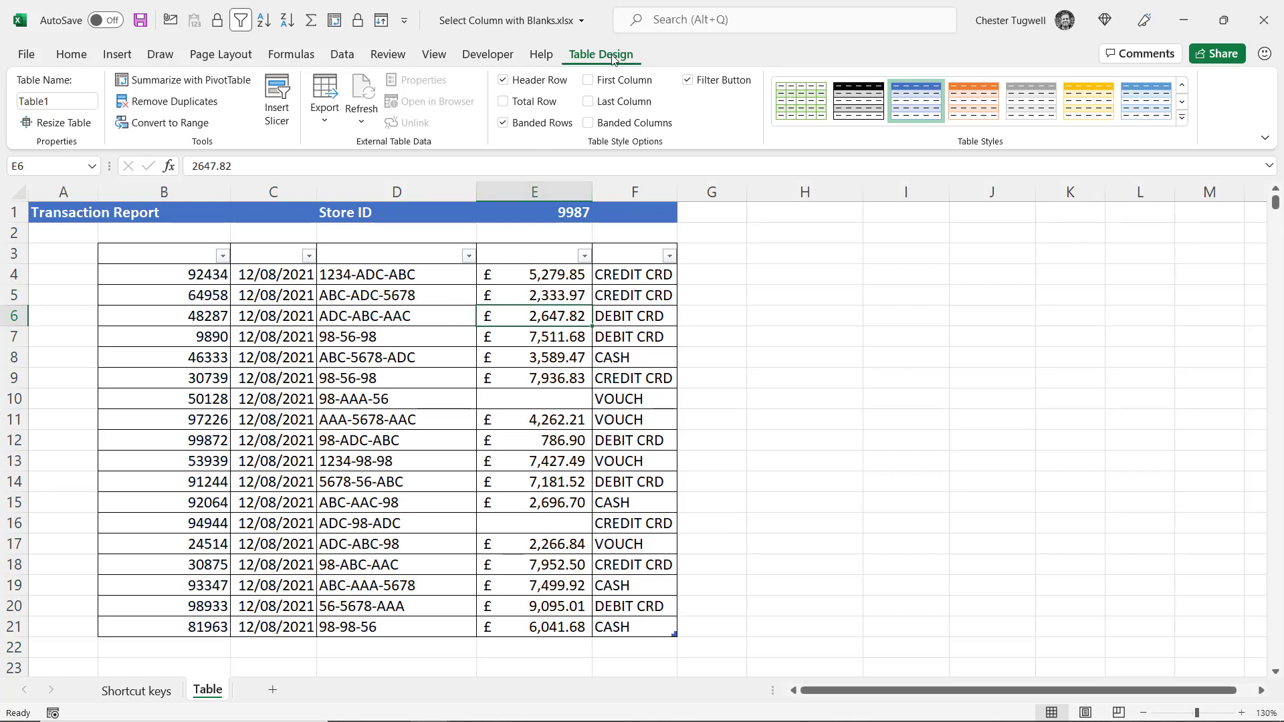
pyautogui.click(814, 311)
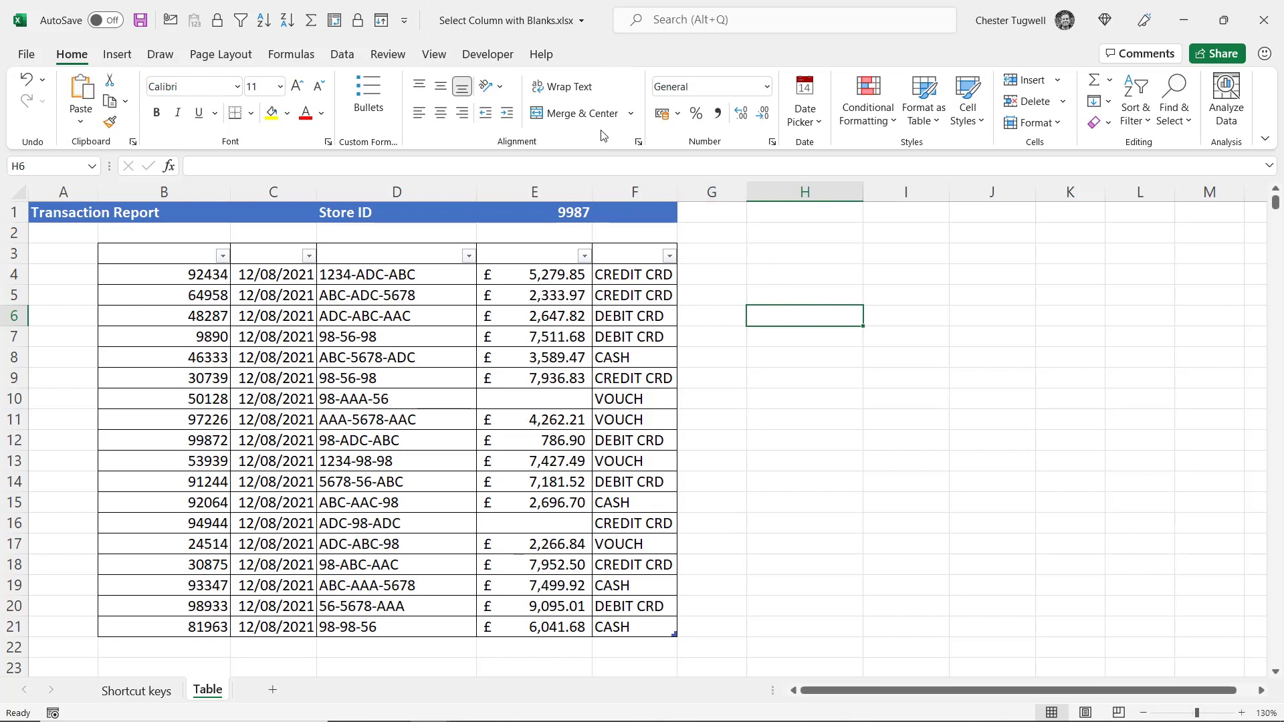
pyautogui.click(518, 291)
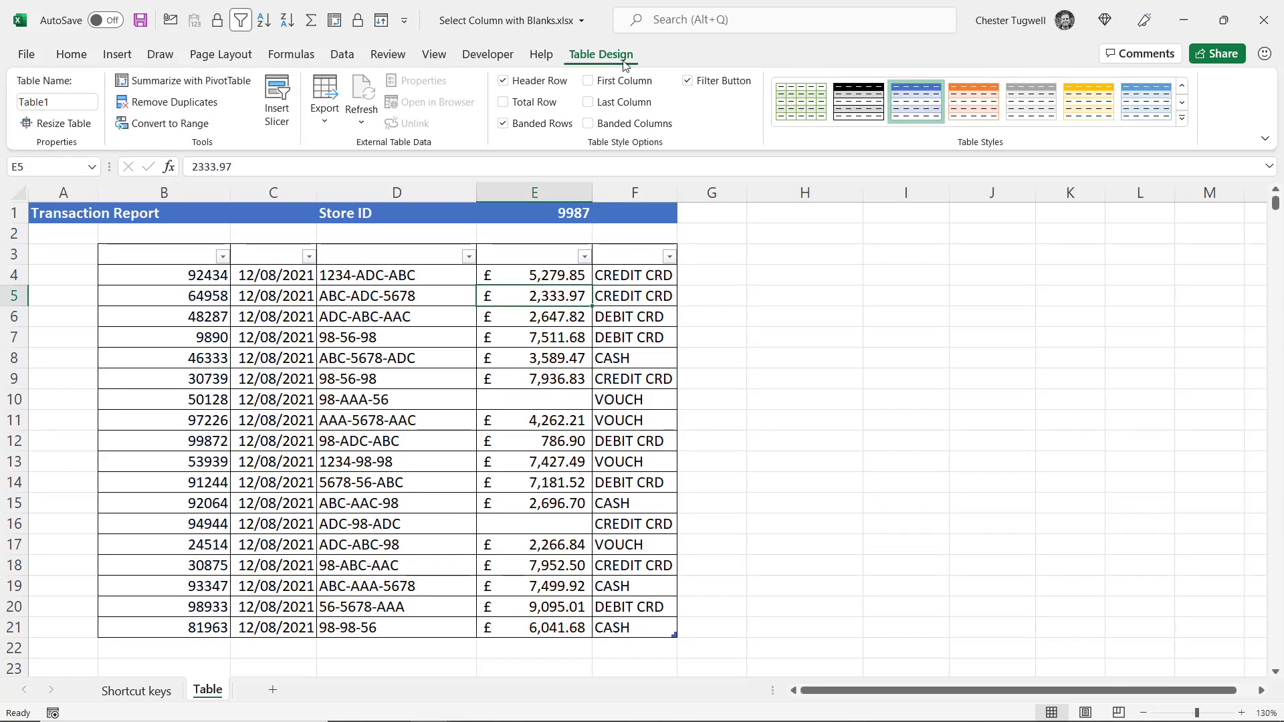
pyautogui.click(1184, 122)
pyautogui.click(792, 137)
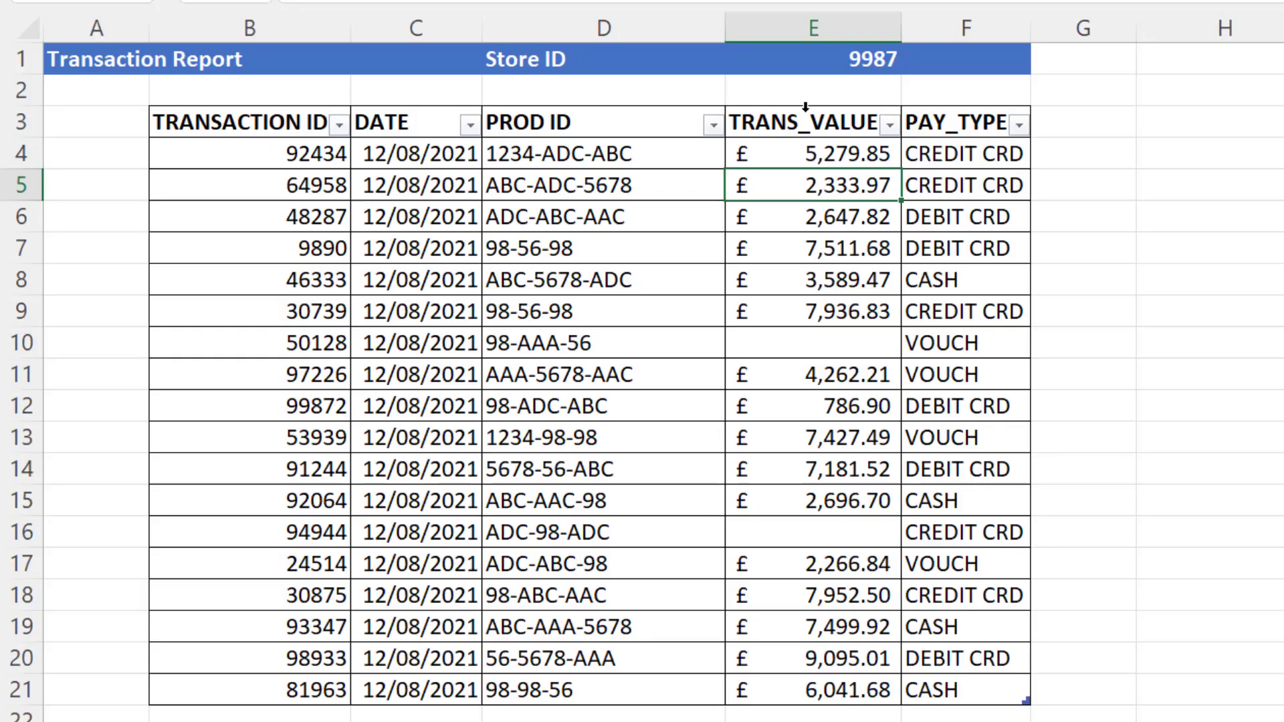
# Select the data of the TRANS_VALUE table column, and total that column in H3 with =SUM(Table1[TRANS_VALUE])
pyautogui.click(806, 107)
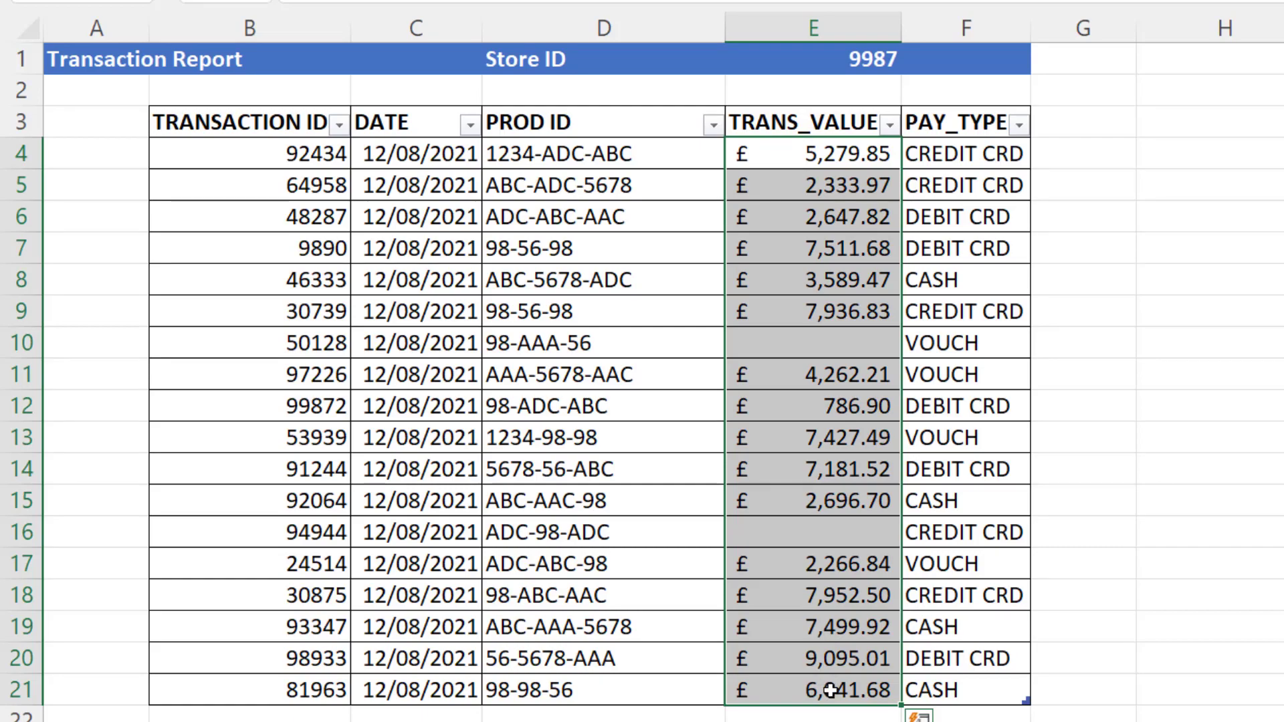
pyautogui.click(1236, 125)
pyautogui.write('=SUM(')
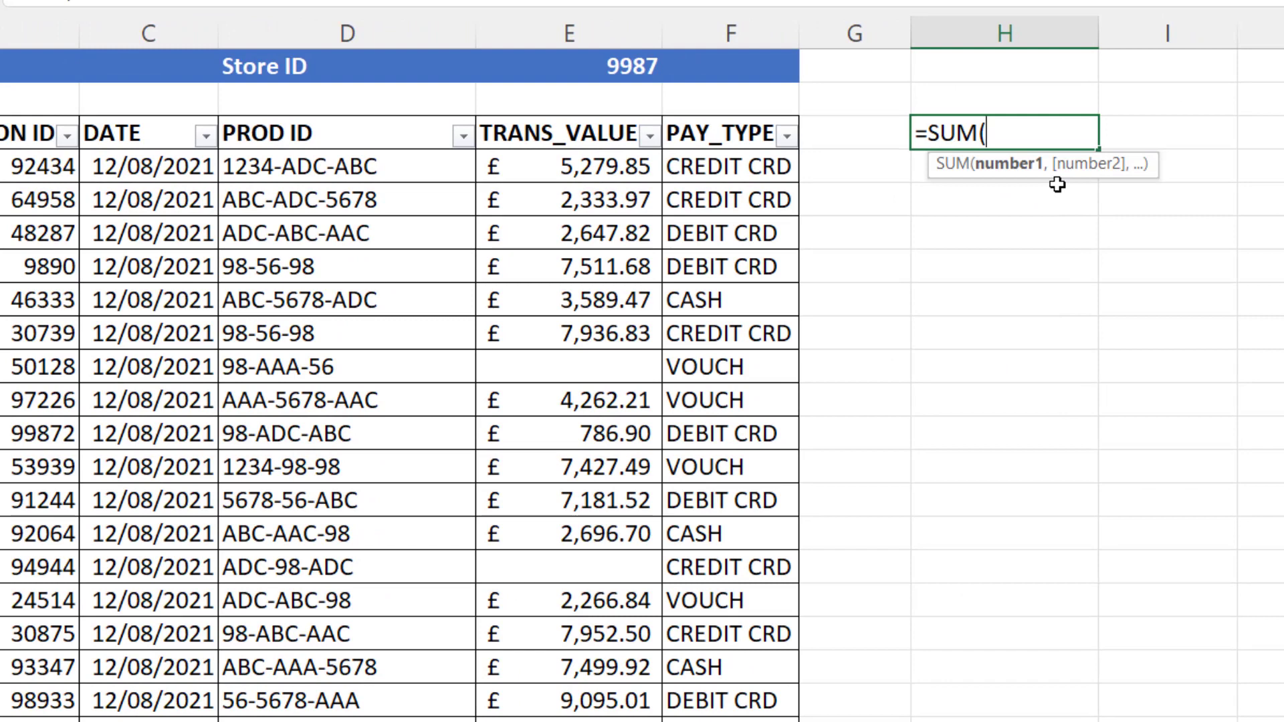
pyautogui.click(566, 114)
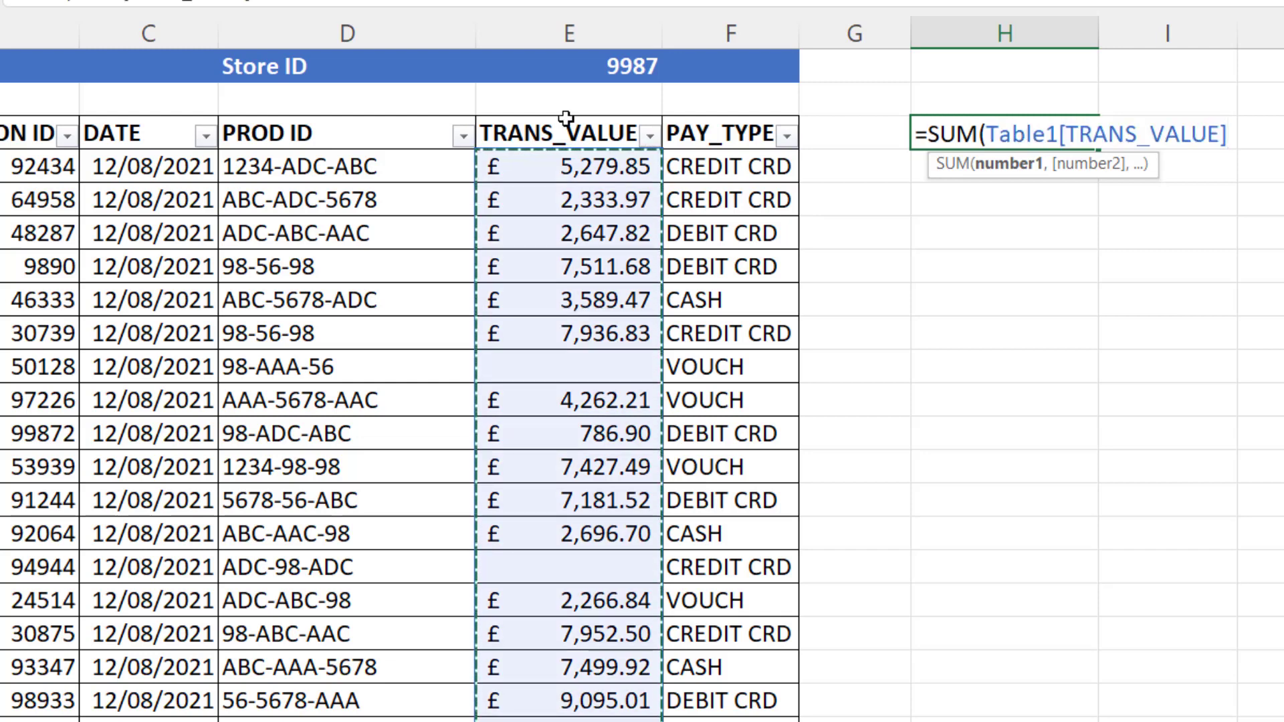
pyautogui.write(')')
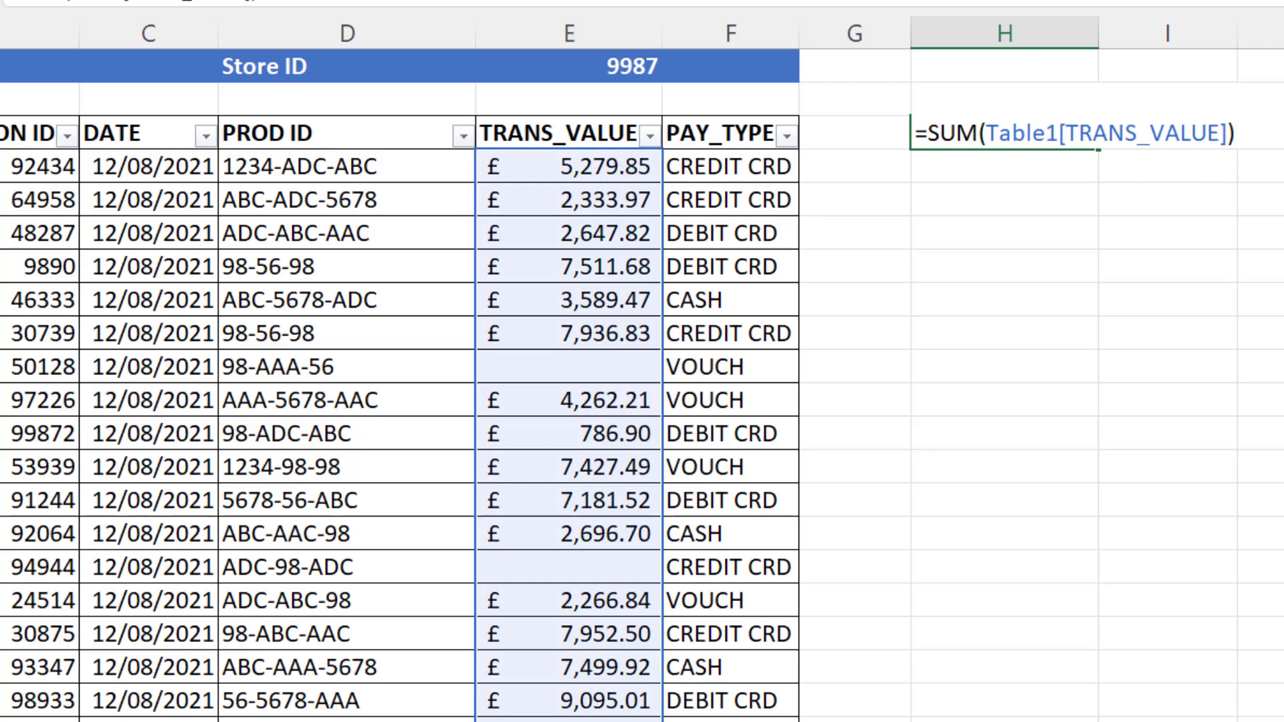
pyautogui.moveTo(1065, 132); pyautogui.dragTo(1223, 134)
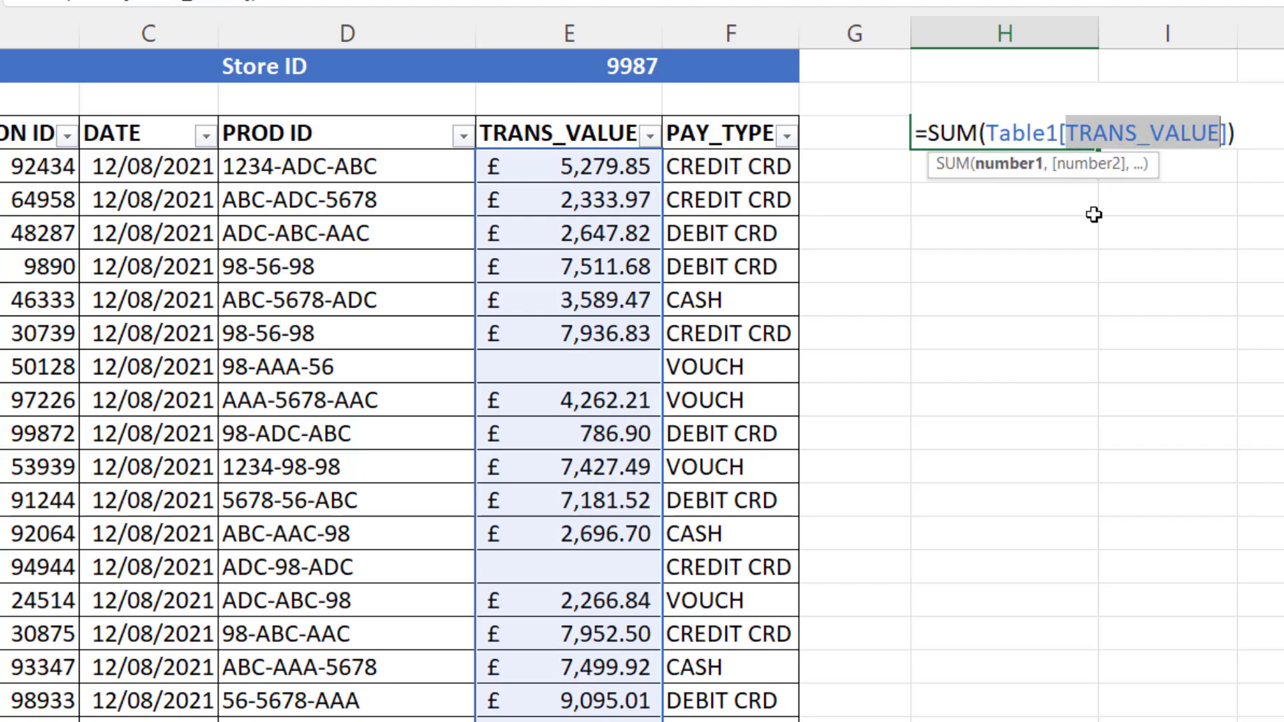
pyautogui.press('Return')
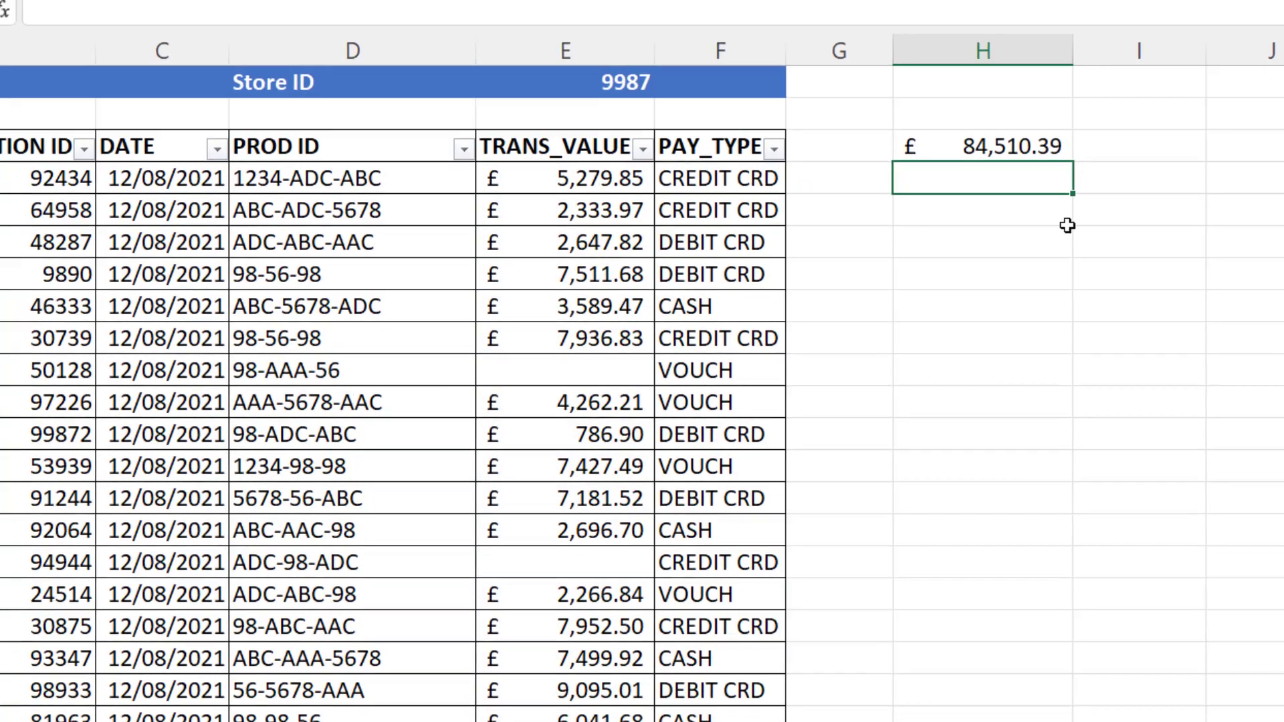
# Rename the transaction table as Transaction_data
pyautogui.click(717, 242)
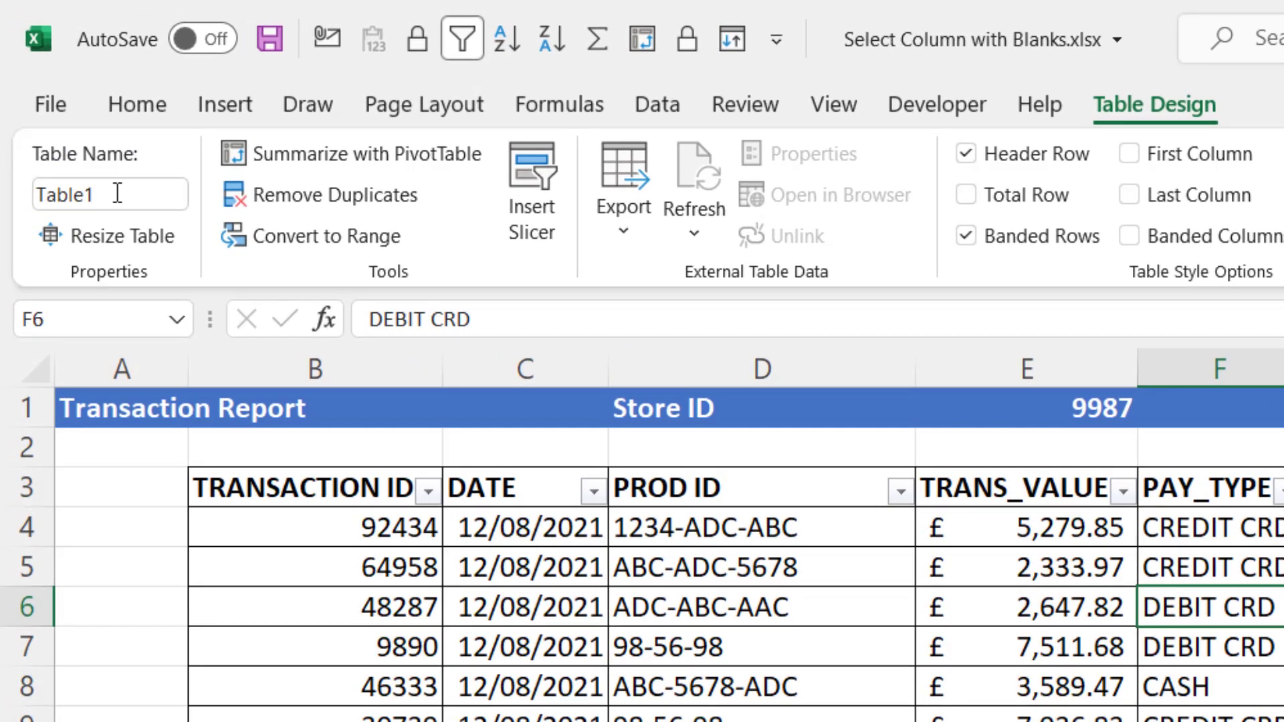
pyautogui.click(117, 193)
pyautogui.write('Tran')
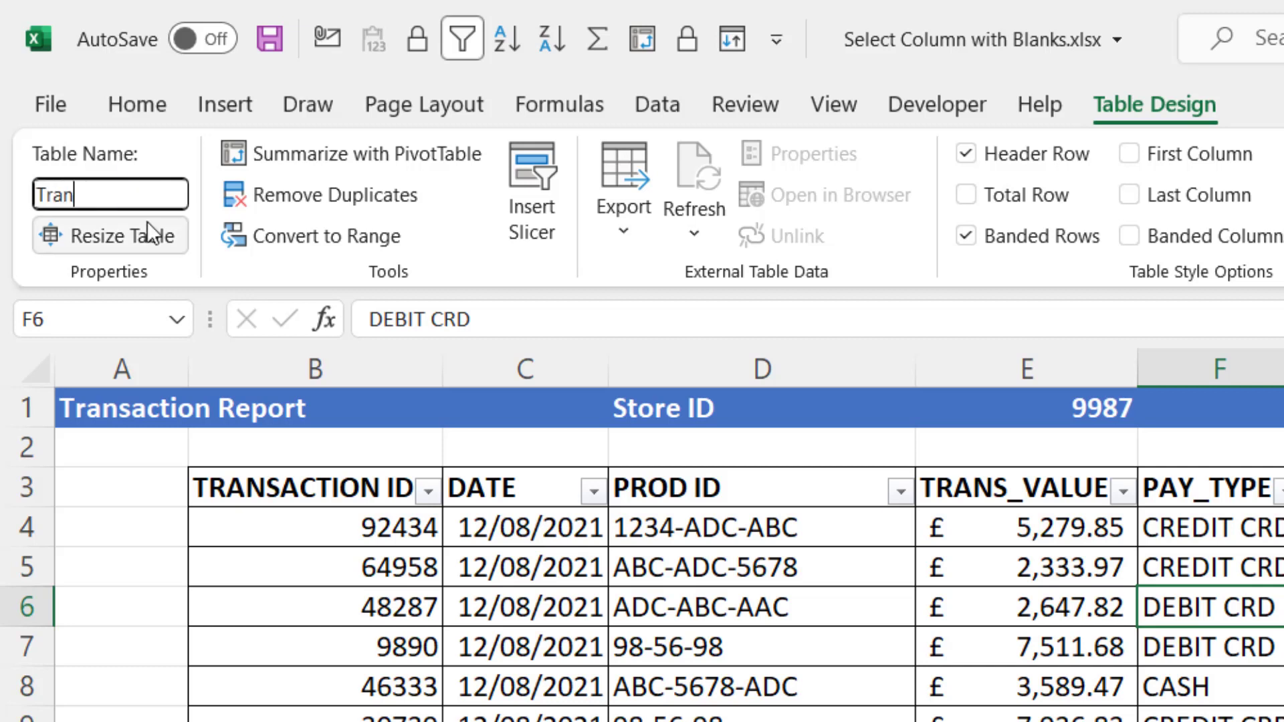
pyautogui.write('saction_data')
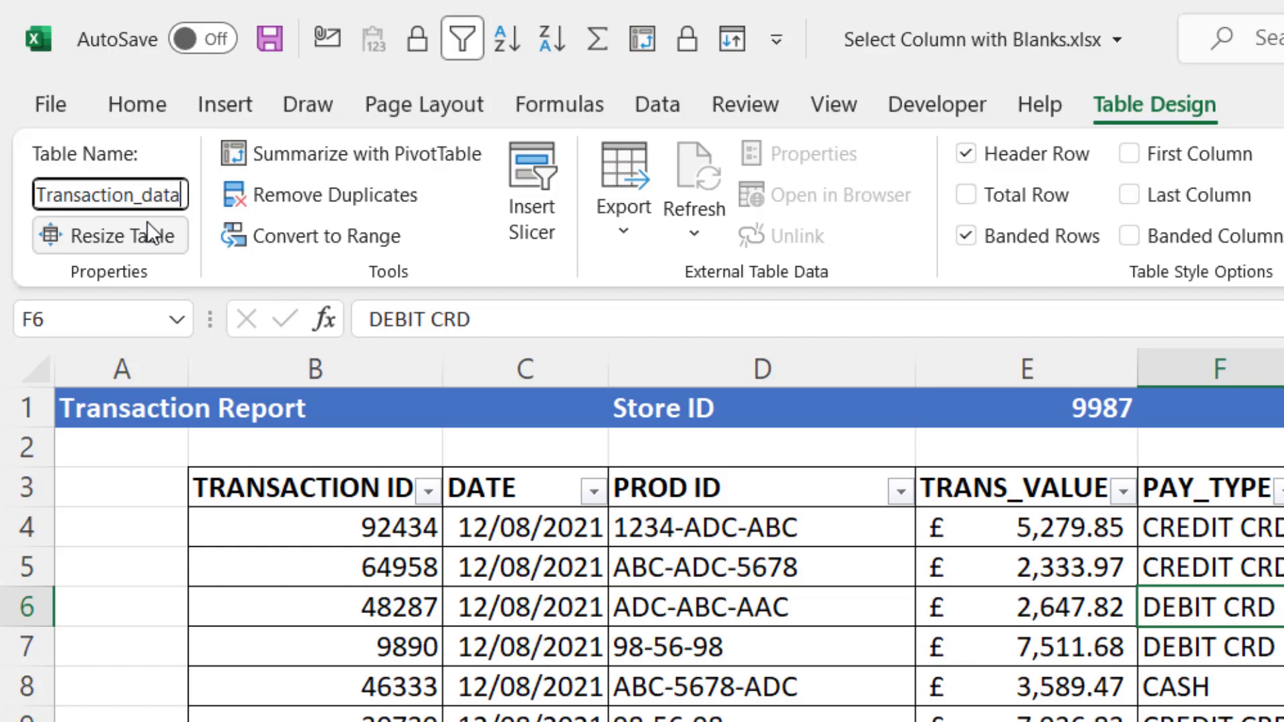
pyautogui.press('Return')
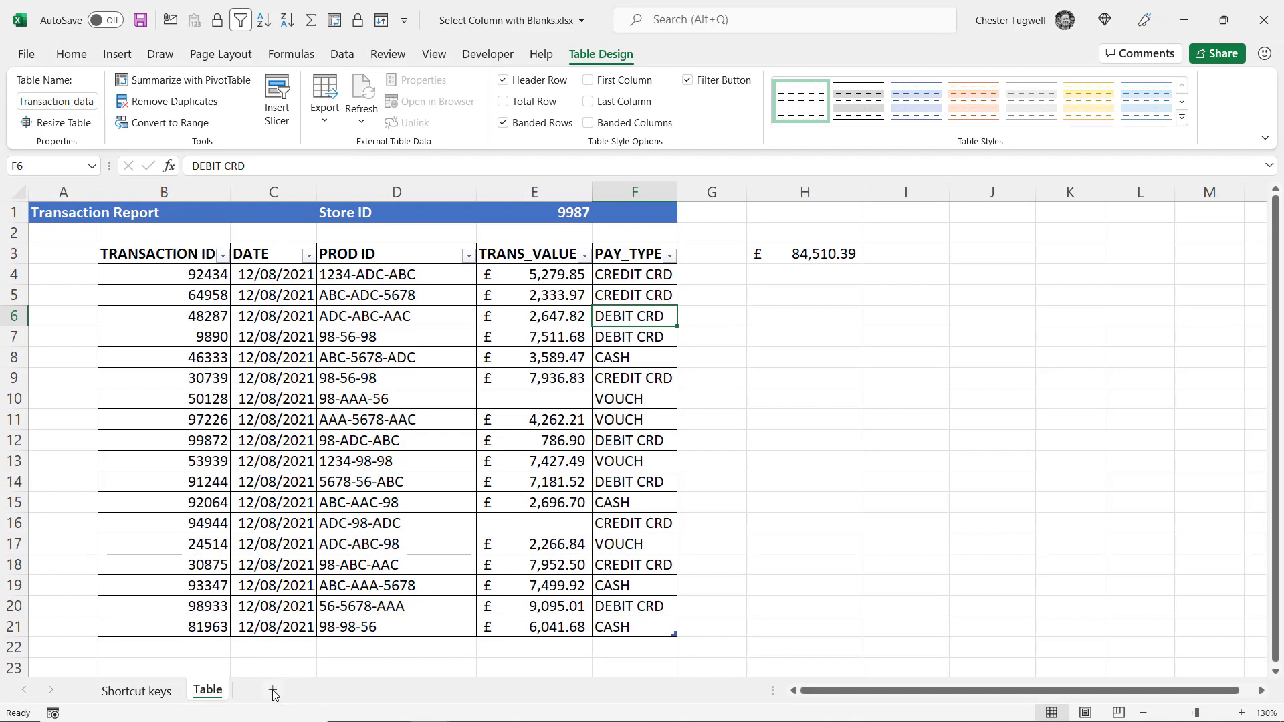
# Add a new worksheet and total the transaction table's value column in B2 with =SUM(Transaction_data[TRANS_VALUE])
pyautogui.click(273, 691)
pyautogui.click(112, 226)
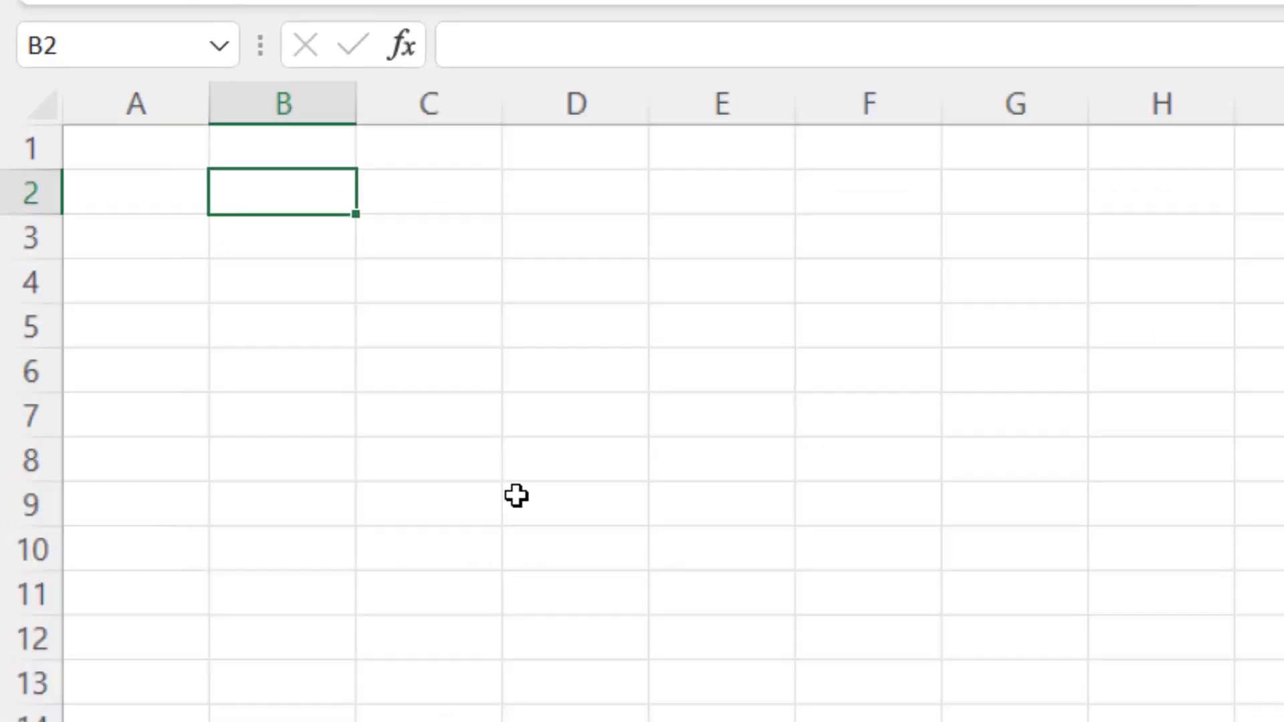
pyautogui.write('=')
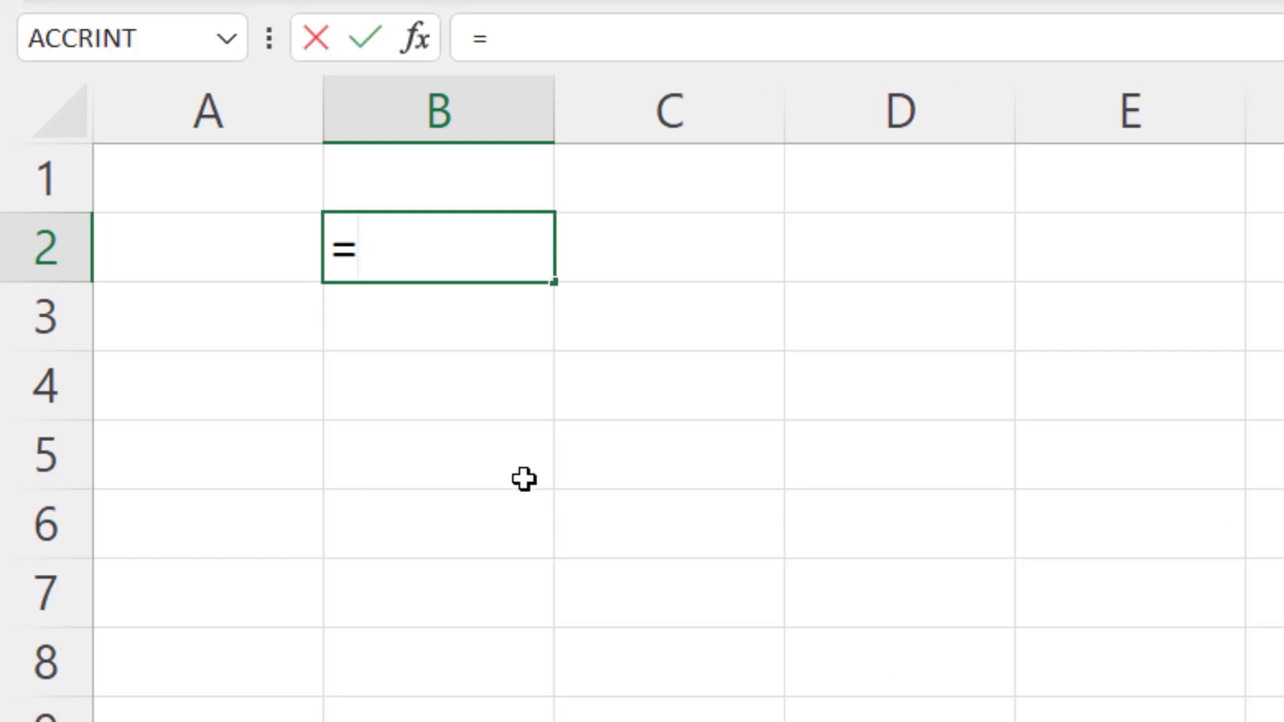
pyautogui.write('sum(tr')
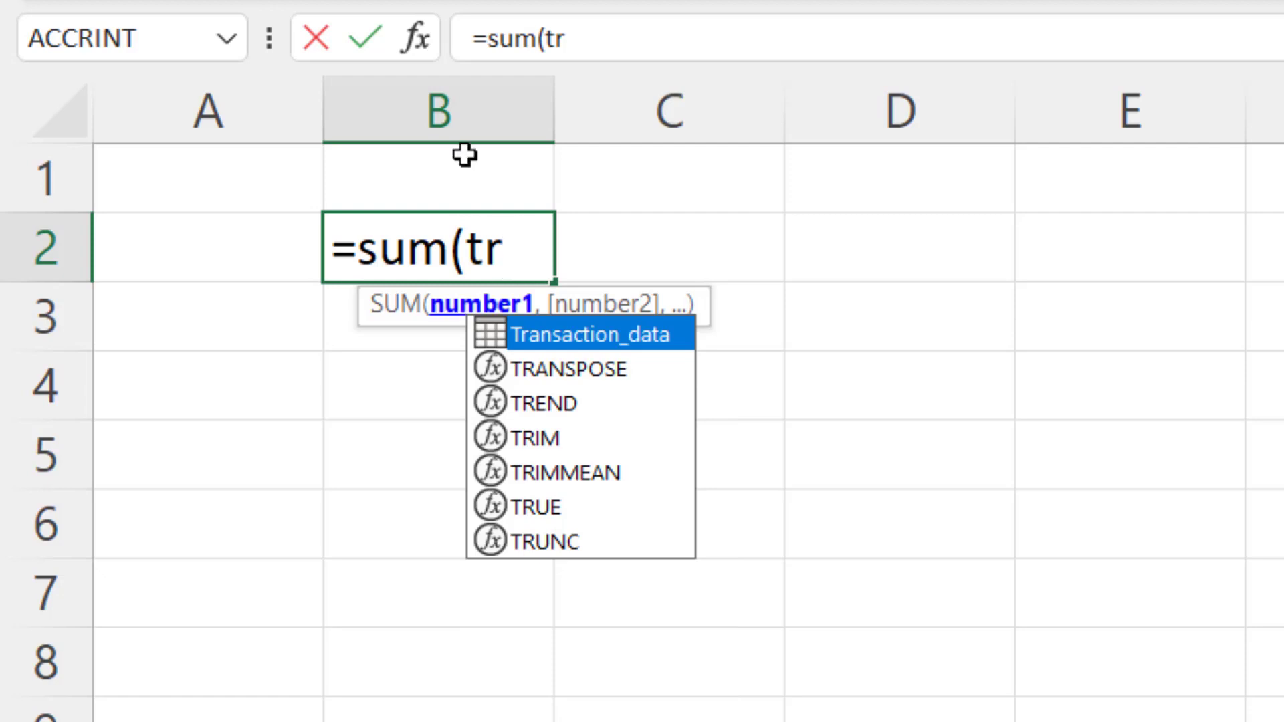
pyautogui.doubleClick(575, 335)
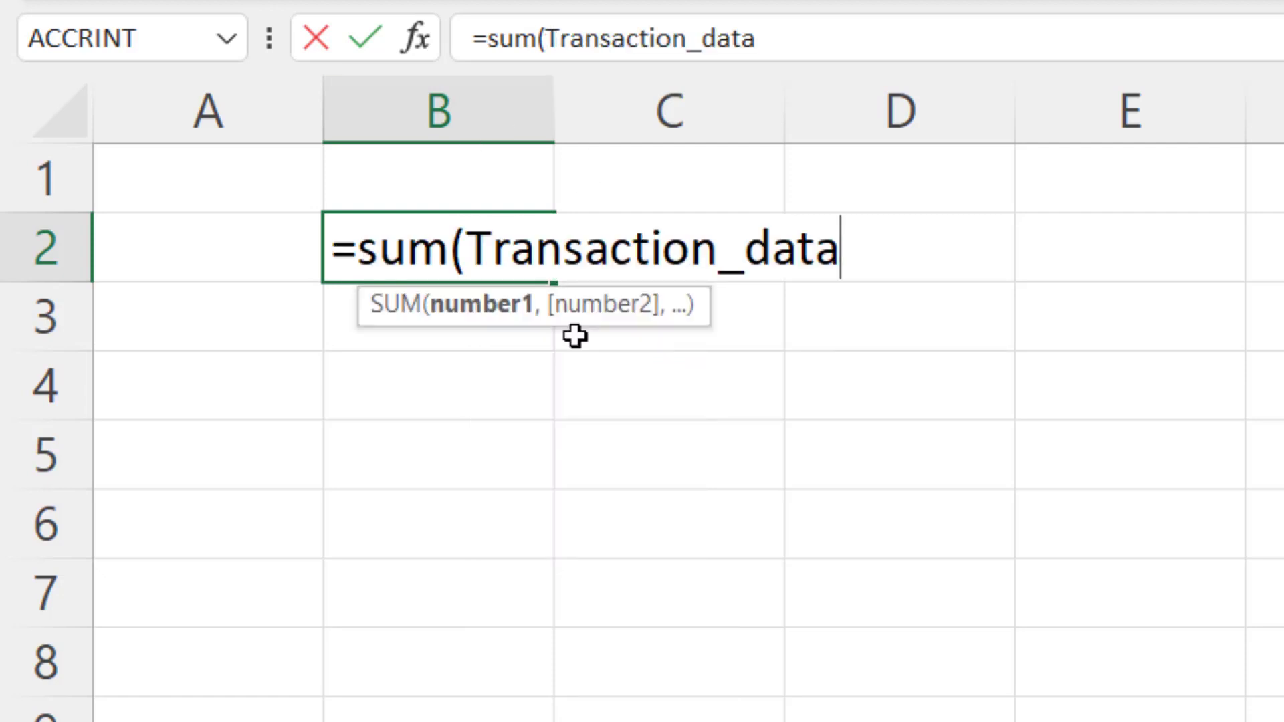
pyautogui.write('[')
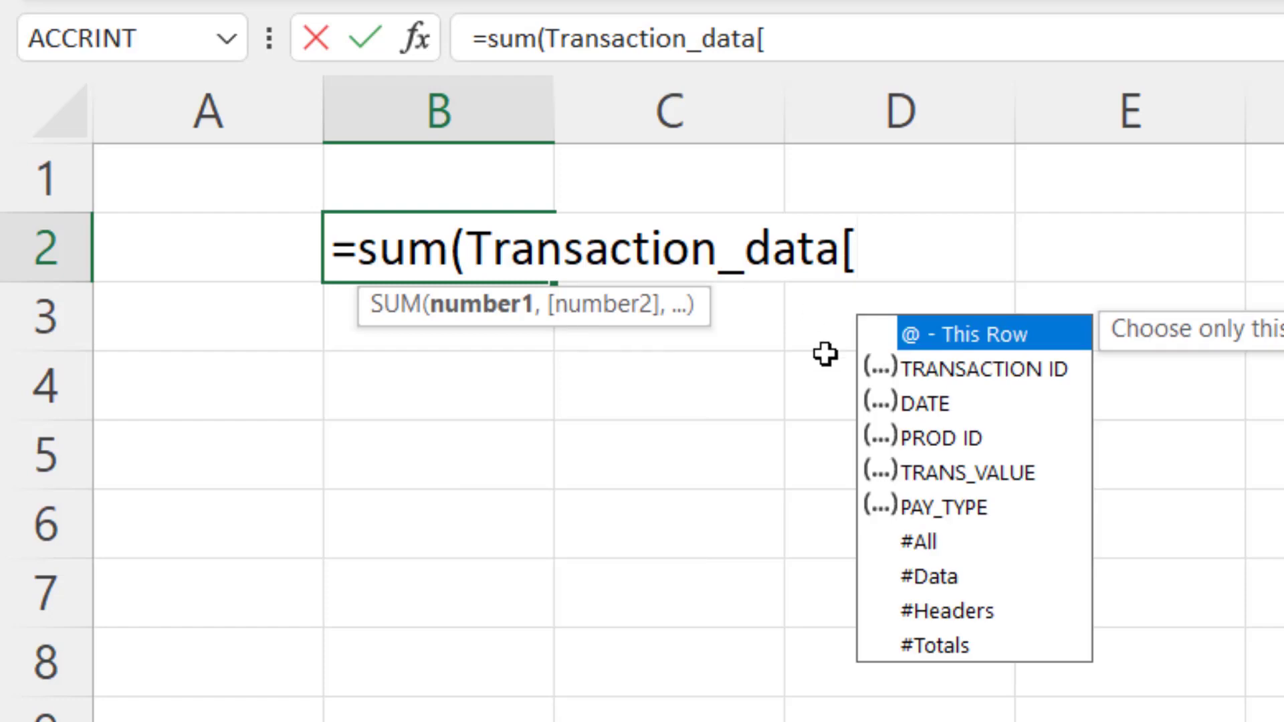
pyautogui.doubleClick(920, 475)
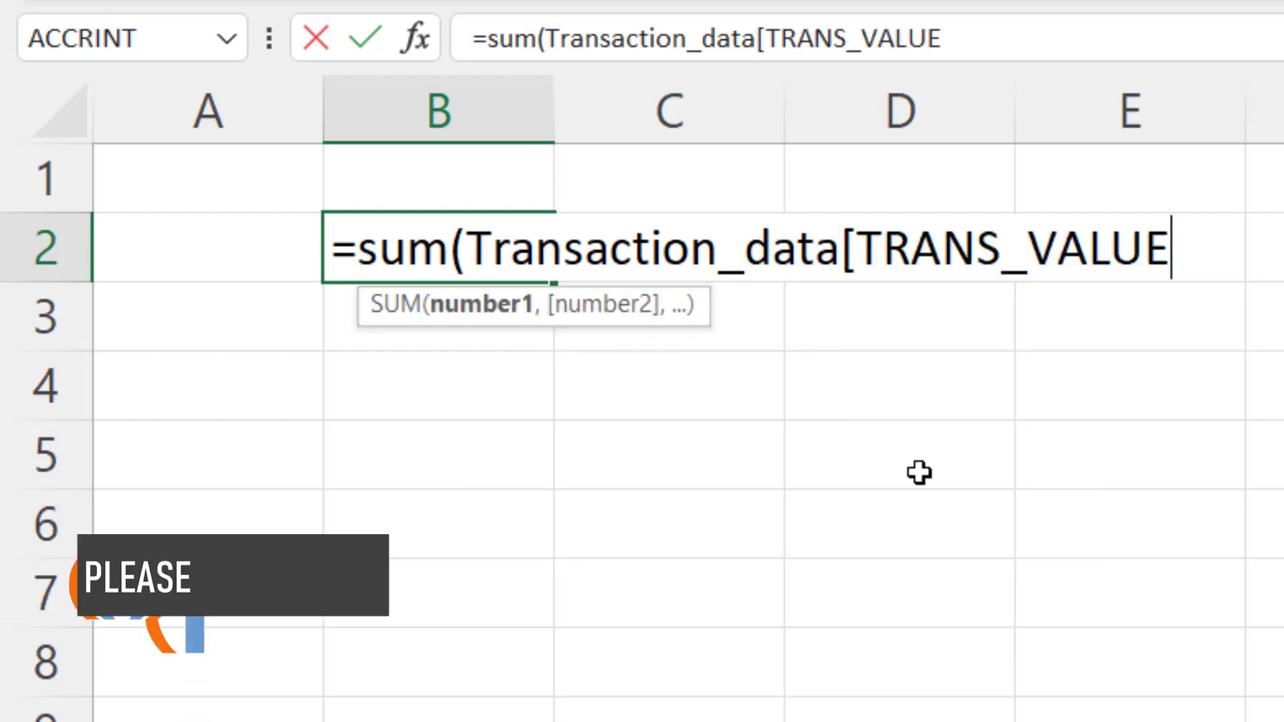
pyautogui.write(']')
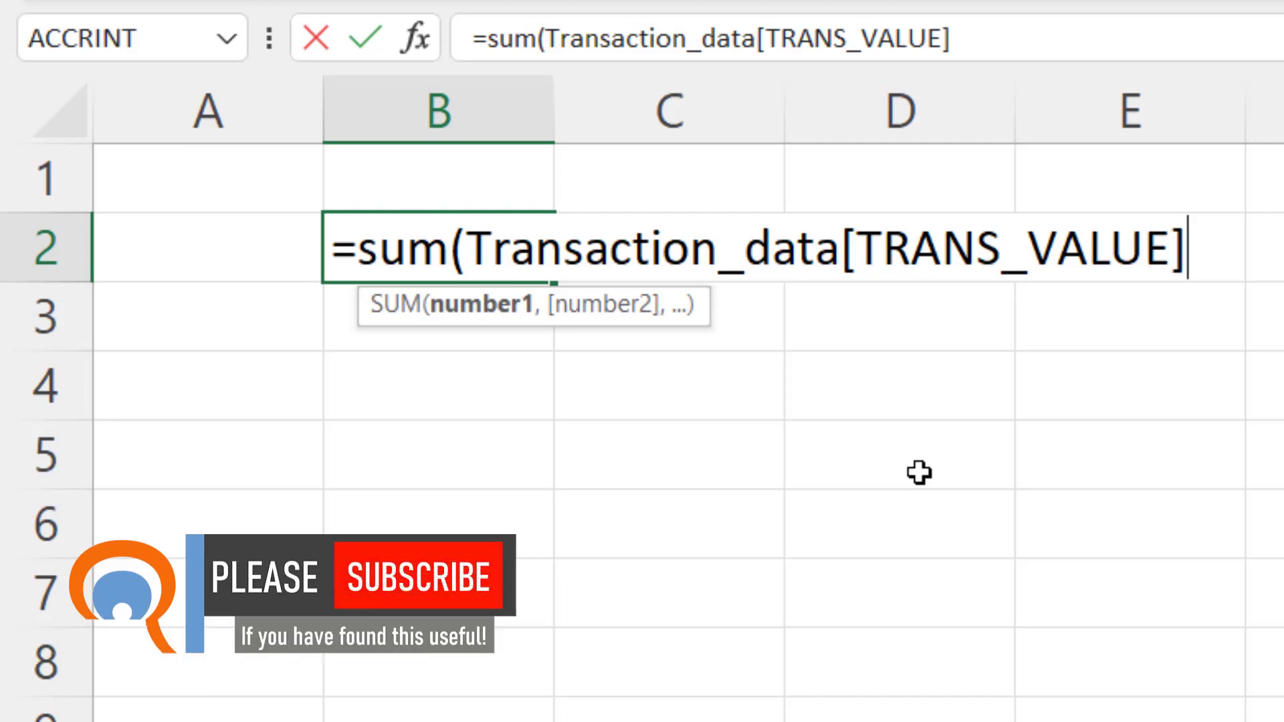
pyautogui.write(')')
pyautogui.press('Return')
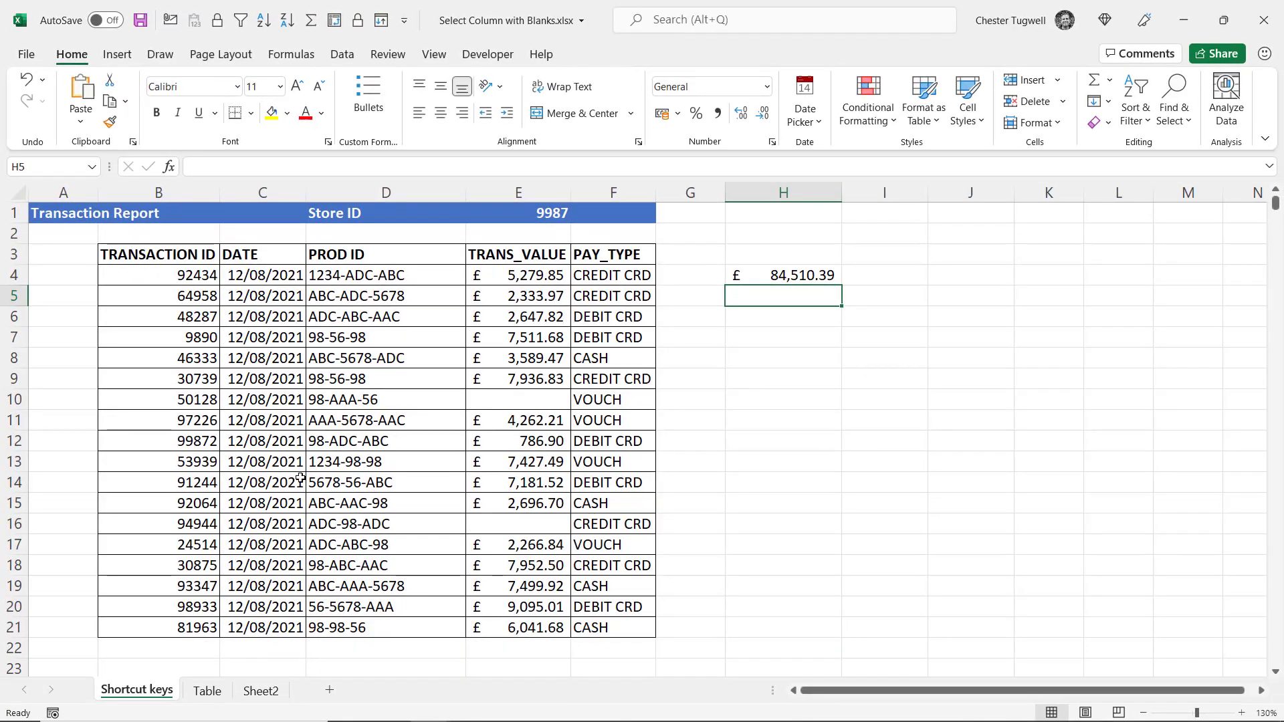
# On the Table sheet, select all data cells of the TRANS_VALUE table column, including the blanks
pyautogui.click(207, 691)
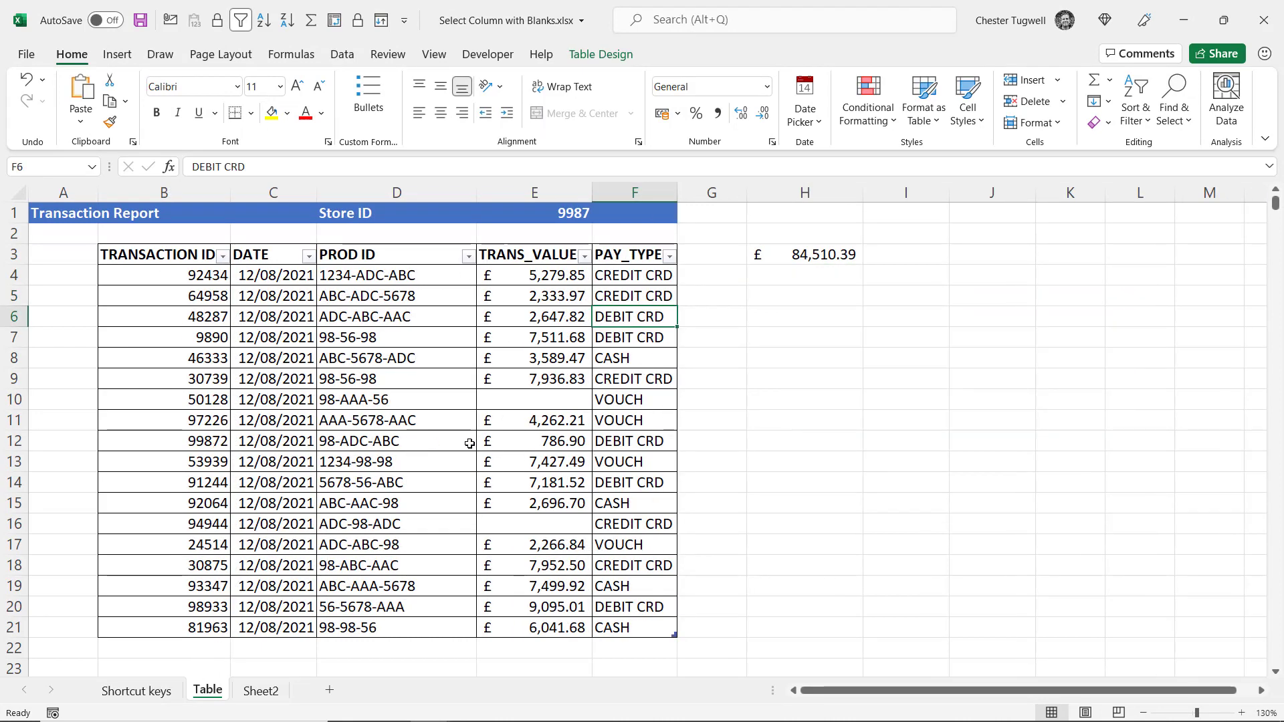
pyautogui.click(528, 246)
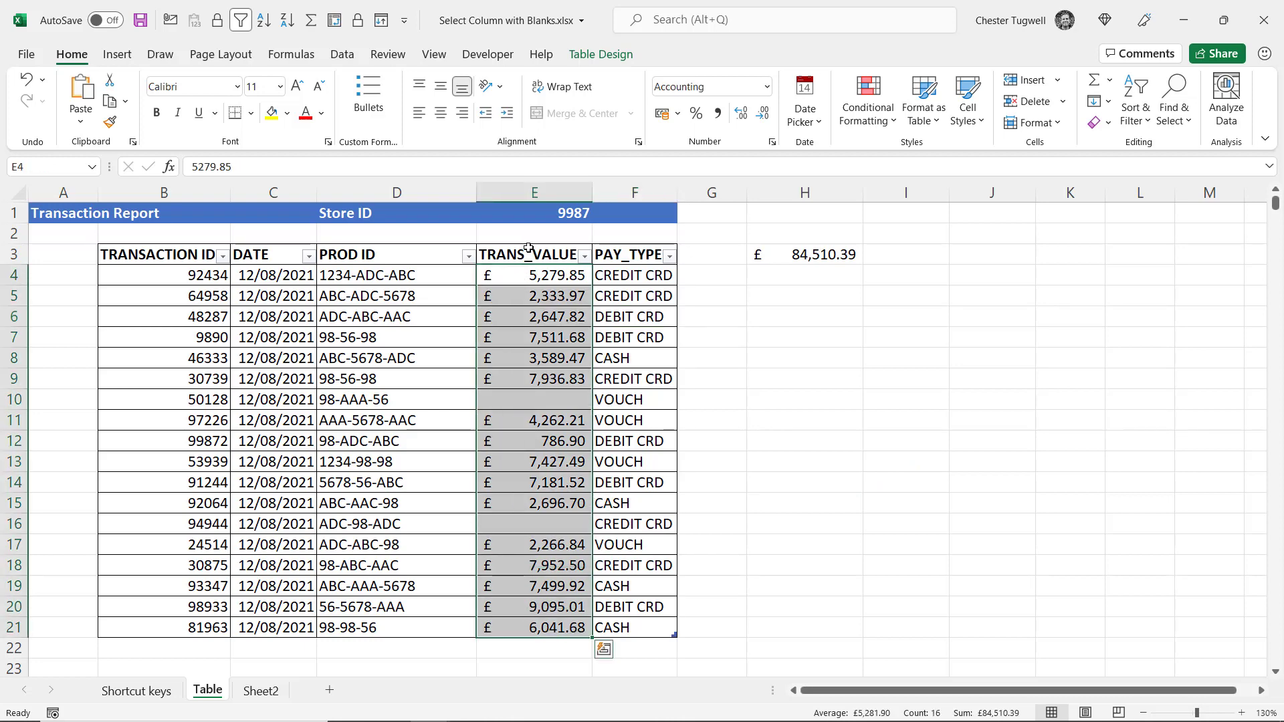